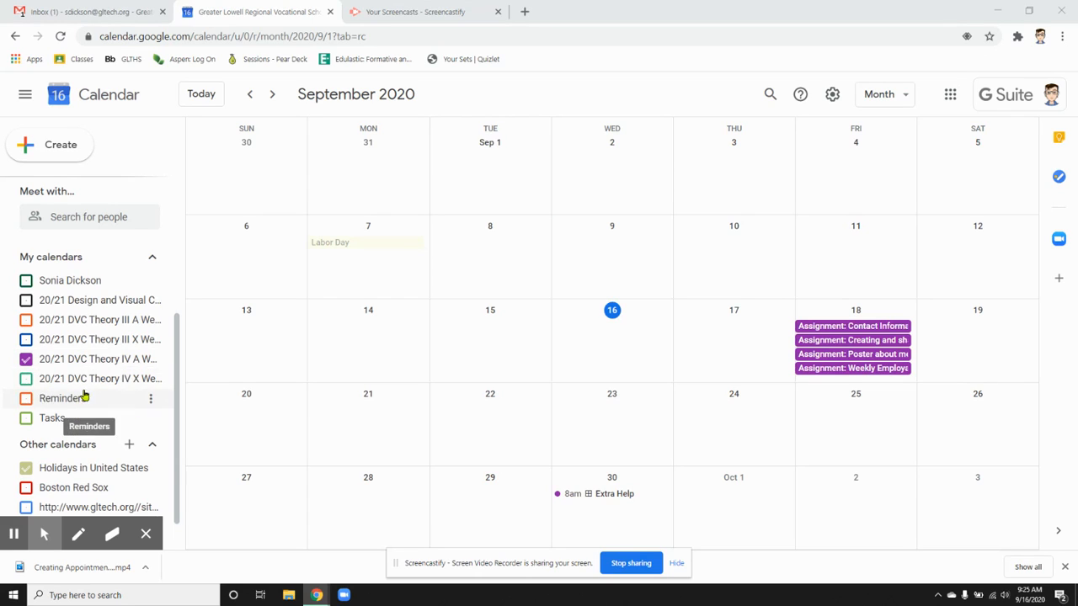
- Show the 20/21 DVC Theory IV X Week calendar and hide the Theory IV A Week calendar
{"action": "left_click", "coordinate": [26, 379]}
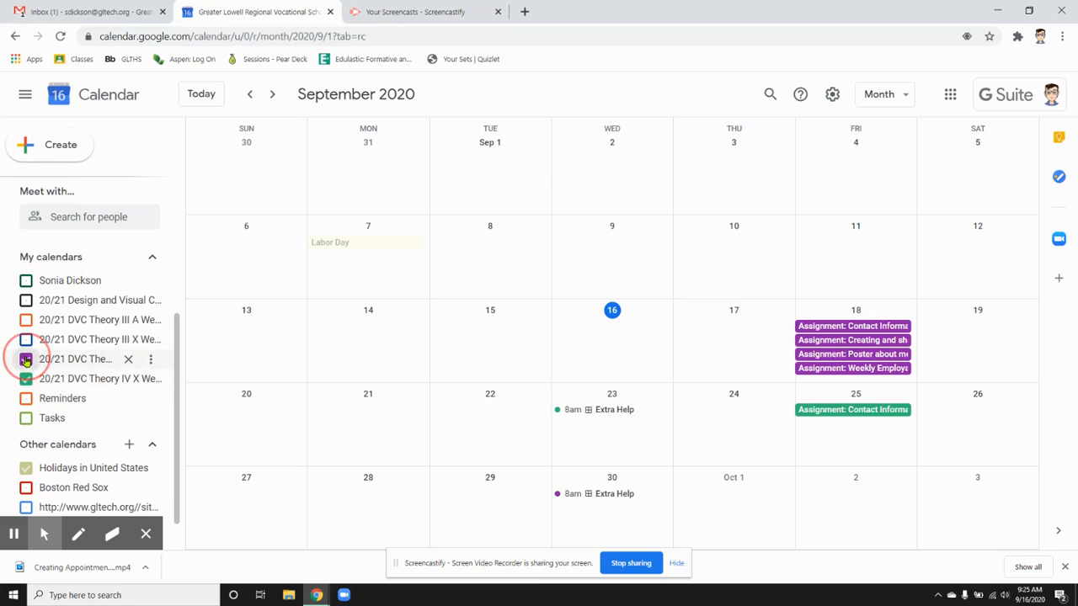
{"action": "left_click", "coordinate": [26, 359]}
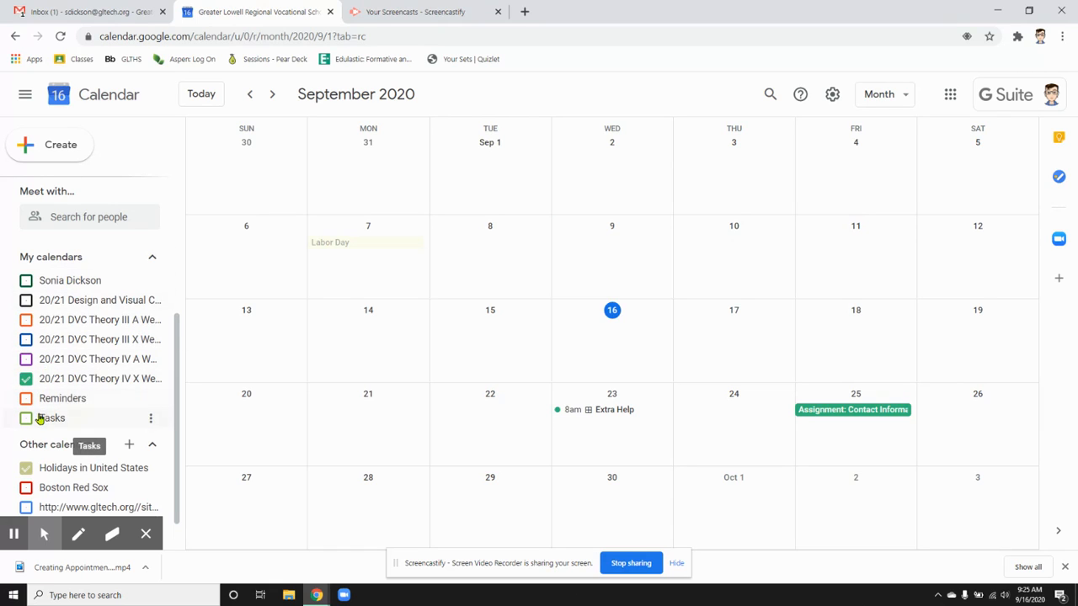
- Create an 'Extra Help' item on September 23 as appointment slots
{"action": "left_click", "coordinate": [622, 446]}
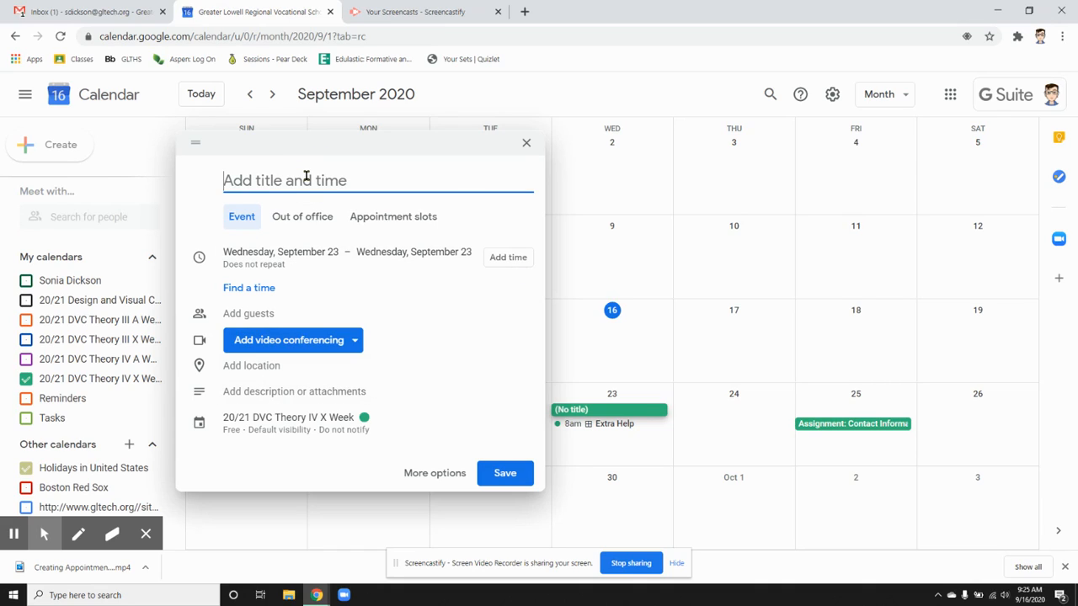
{"action": "type", "text": "Extra "}
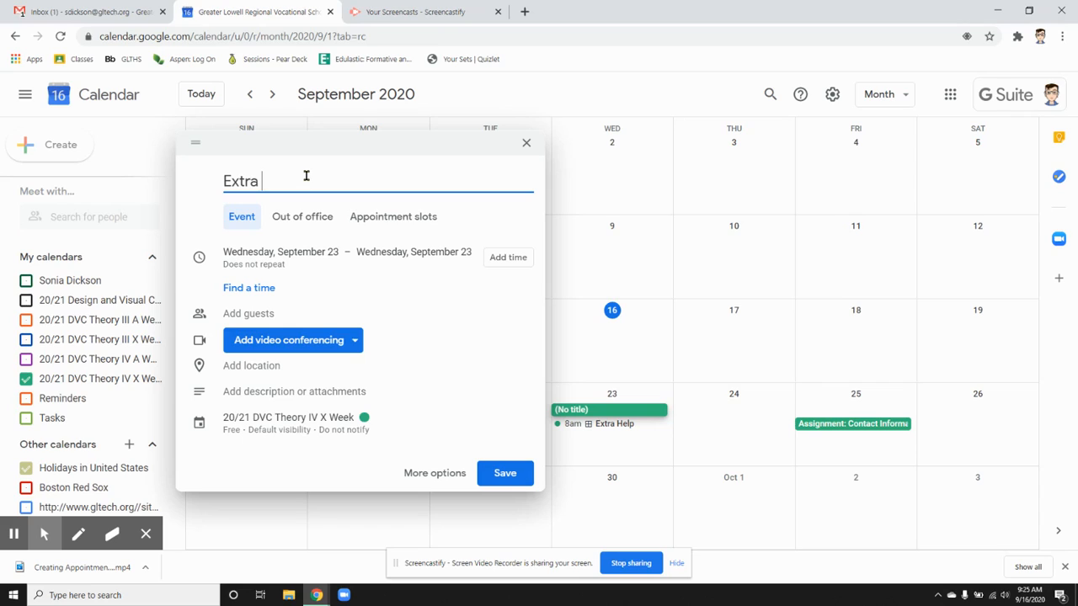
{"action": "type", "text": "Help"}
{"action": "left_click", "coordinate": [392, 224]}
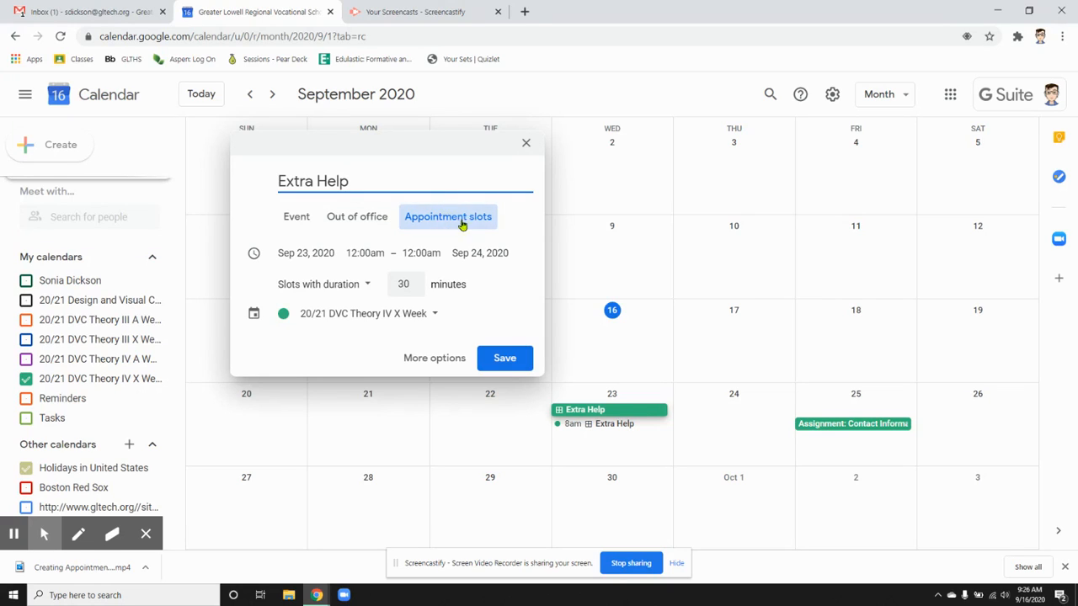
- Keep the slots on Sep 23, 2020 and set them to start at 8:00am
{"action": "left_click", "coordinate": [322, 253]}
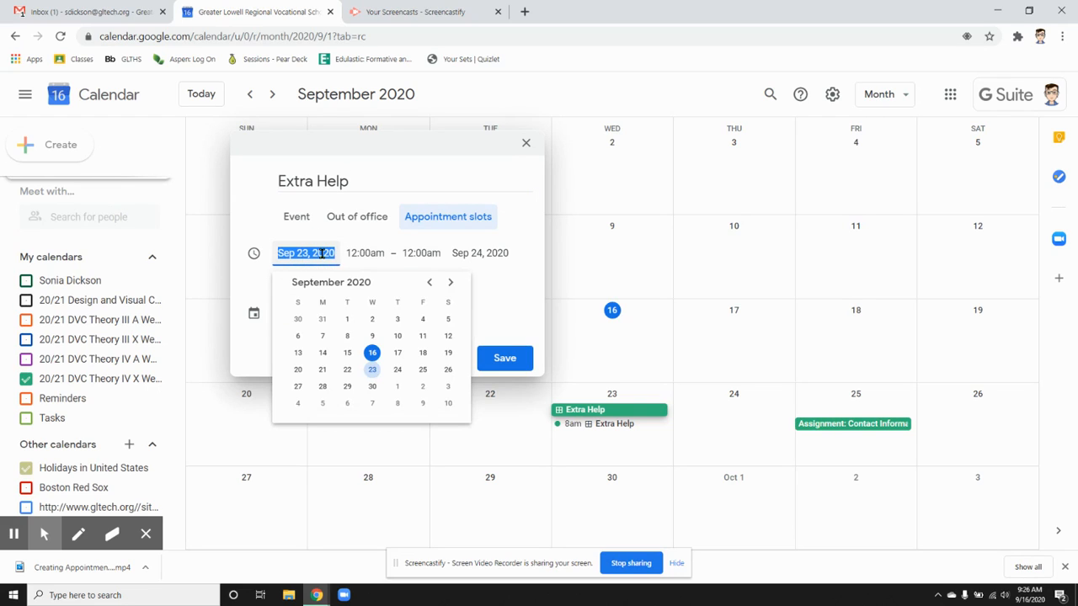
{"action": "left_click", "coordinate": [371, 370]}
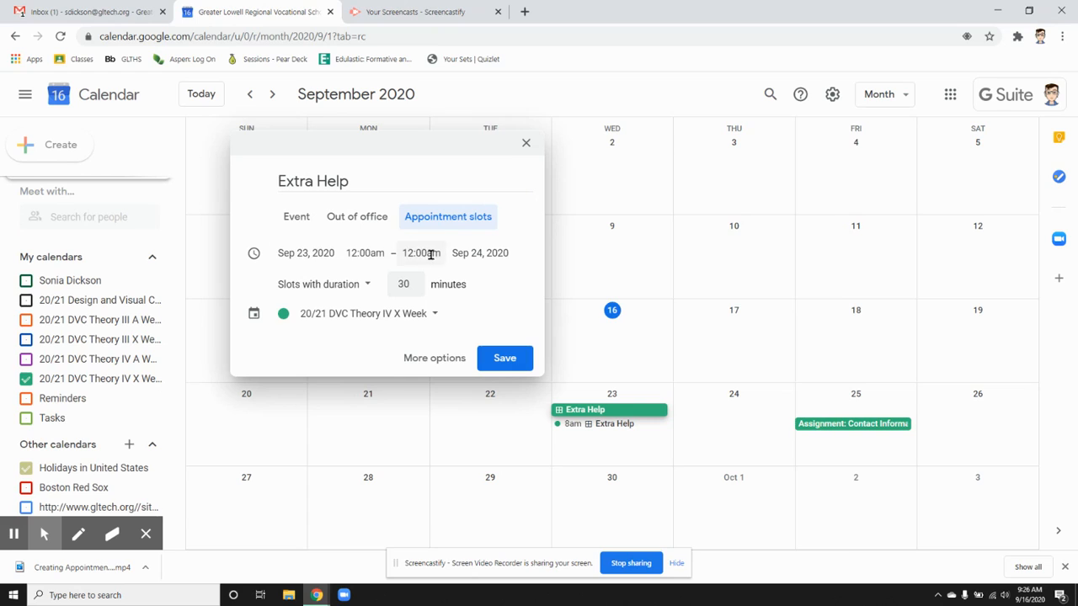
{"action": "left_click", "coordinate": [473, 253]}
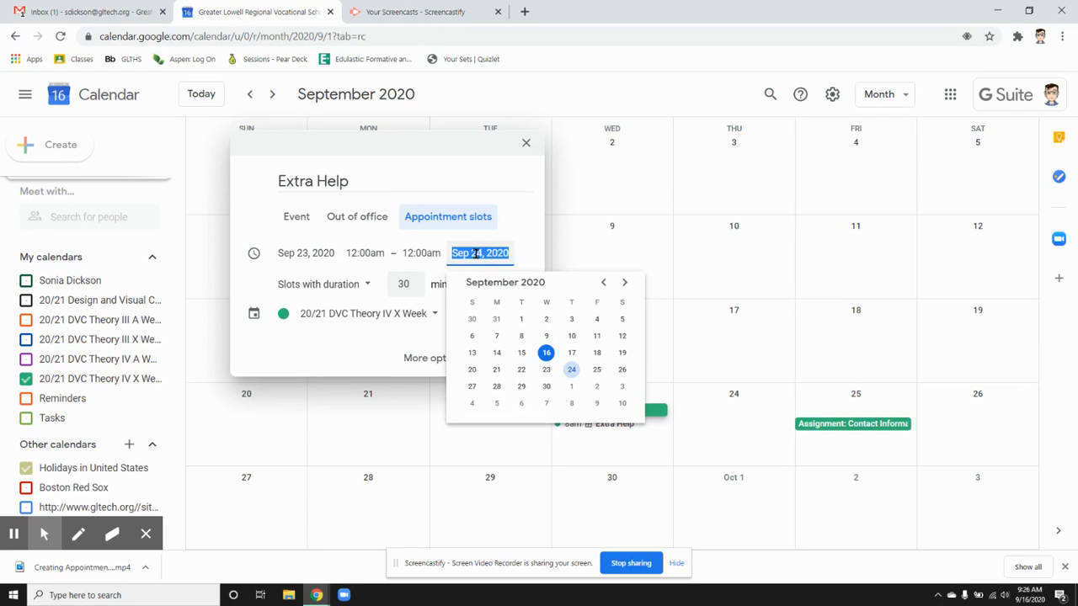
{"action": "left_click", "coordinate": [547, 371]}
{"action": "left_click", "coordinate": [357, 255]}
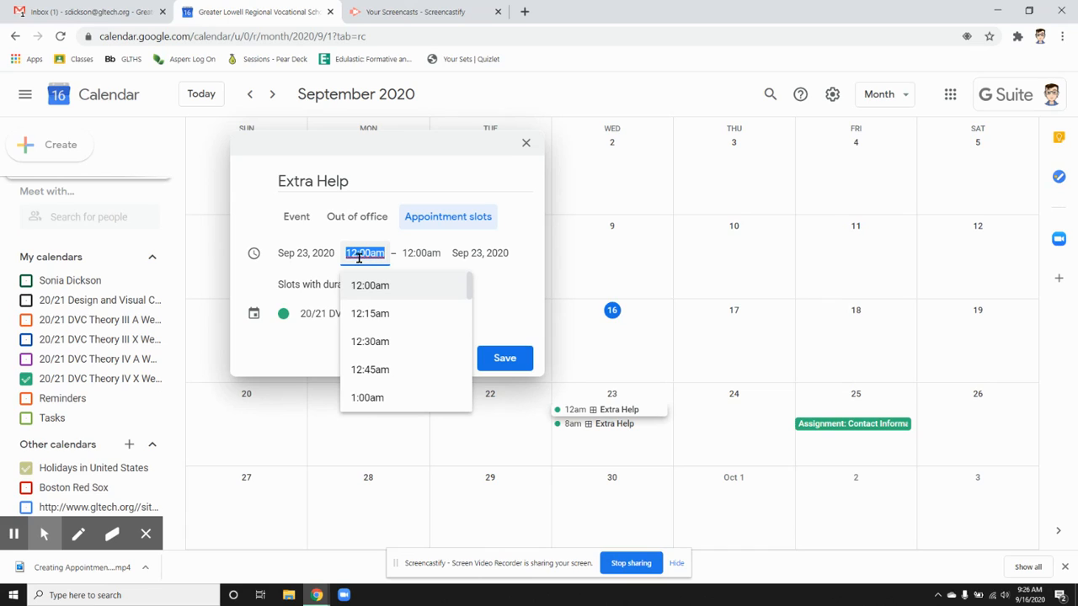
{"action": "type", "text": "8"}
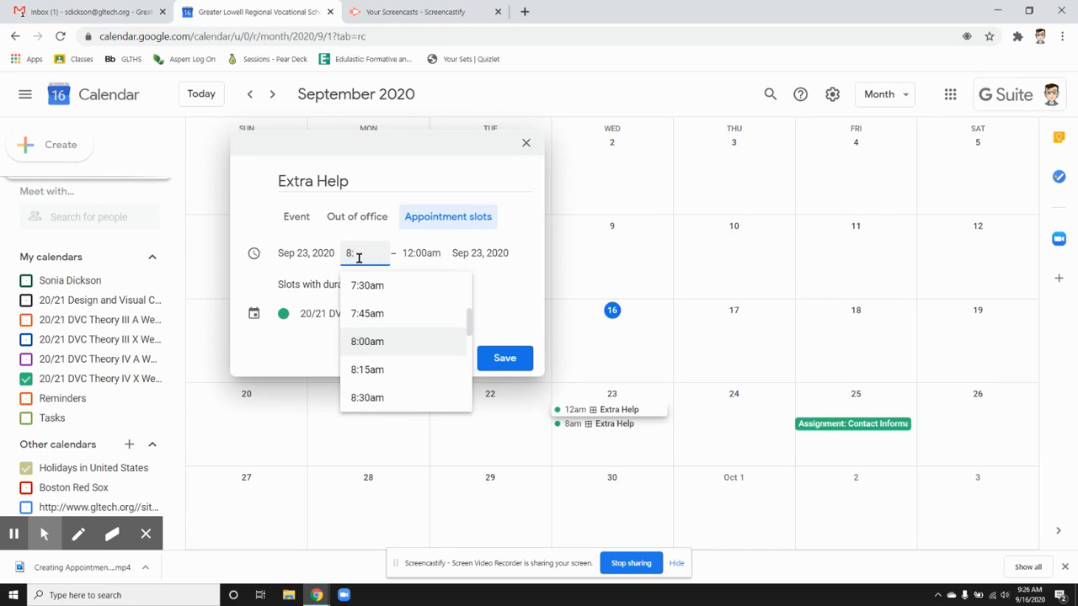
{"action": "type", "text": ":00"}
{"action": "left_click", "coordinate": [421, 253]}
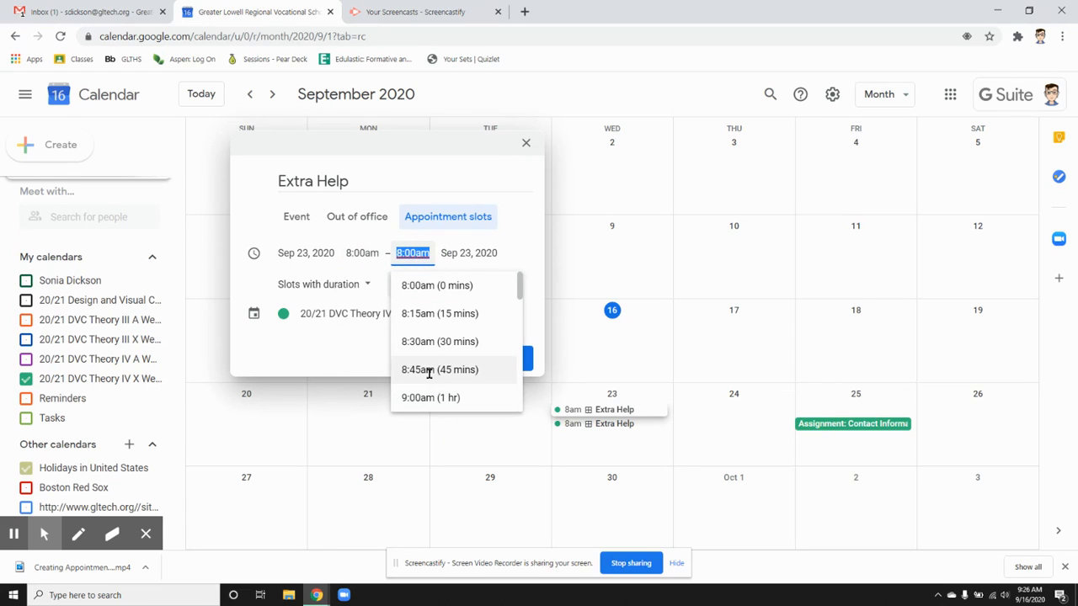
- Set the slots' end time to 9:15am
{"action": "left_click_drag", "start_coordinate": [522, 290], "coordinate": [520, 294]}
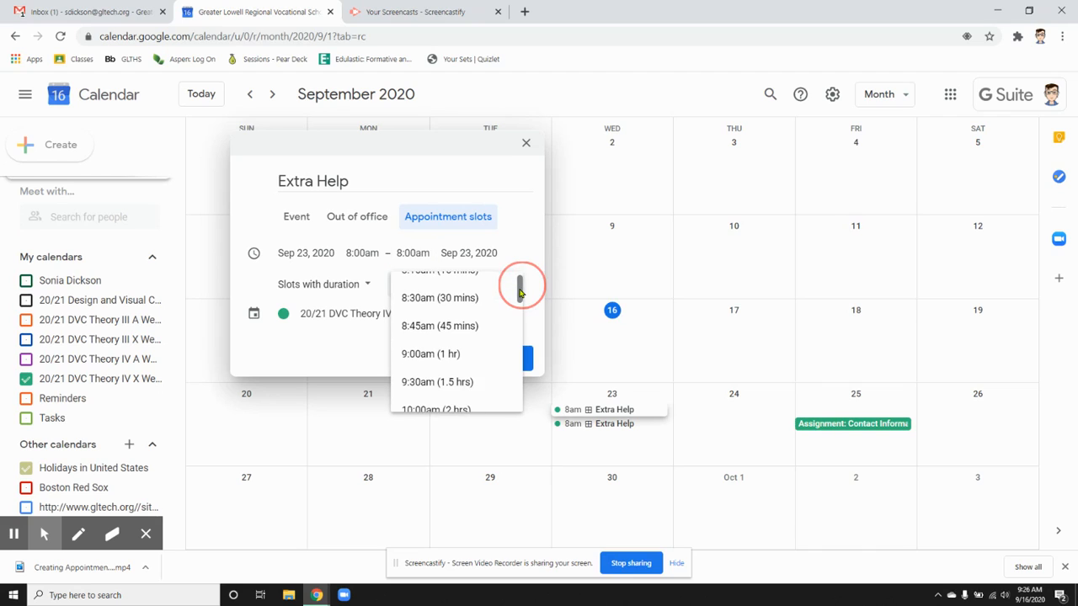
{"action": "left_click", "coordinate": [425, 355]}
{"action": "left_click", "coordinate": [413, 252]}
{"action": "left_click", "coordinate": [414, 251]}
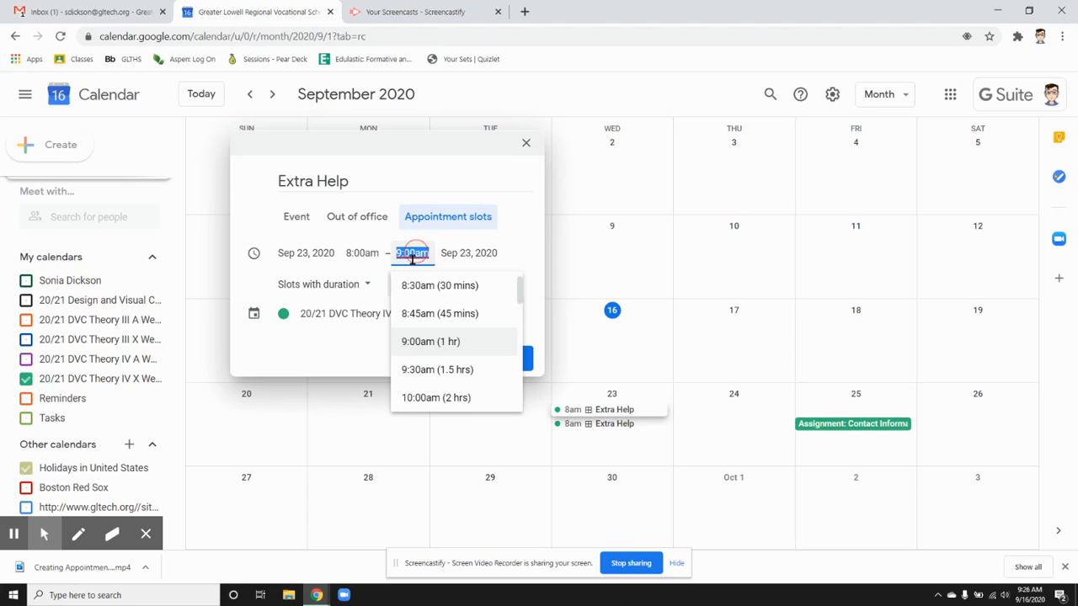
{"action": "left_click", "coordinate": [416, 255]}
{"action": "key", "text": "BackSpace"}
{"action": "key", "text": "BackSpace"}
{"action": "key", "text": "BackSpace"}
{"action": "type", "text": ":15"}
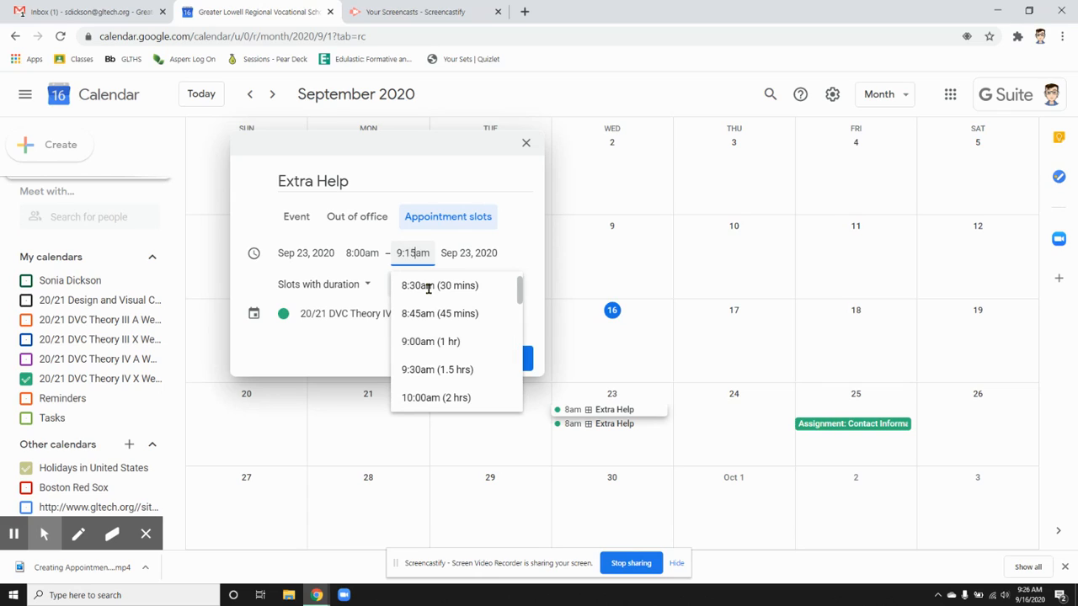
{"action": "left_click", "coordinate": [509, 179]}
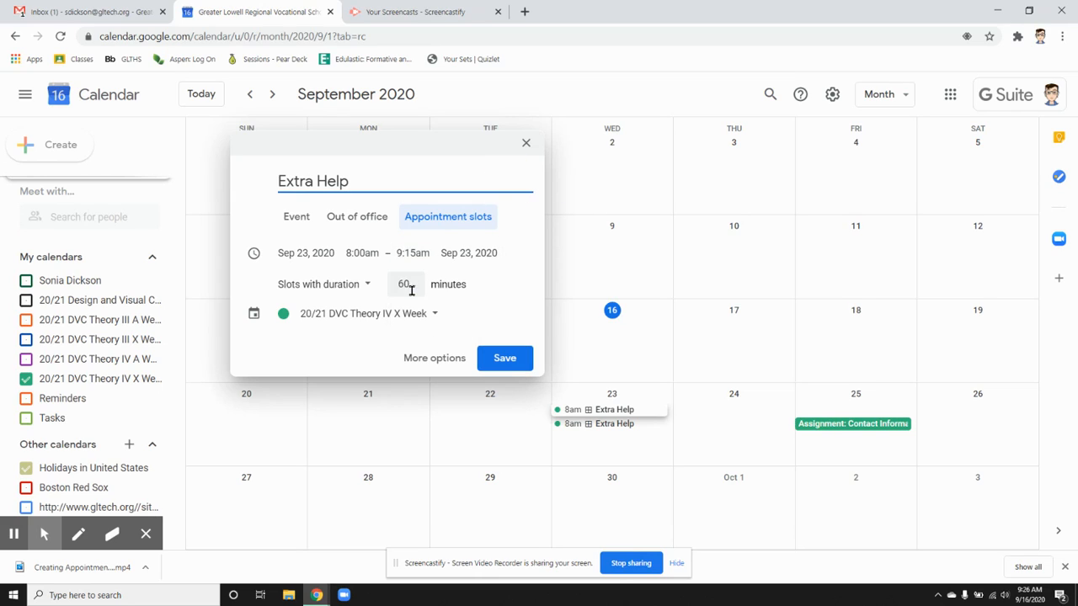
- Change the slot duration to 15 minutes and open the full details page
{"action": "left_click_drag", "start_coordinate": [396, 284], "coordinate": [405, 284]}
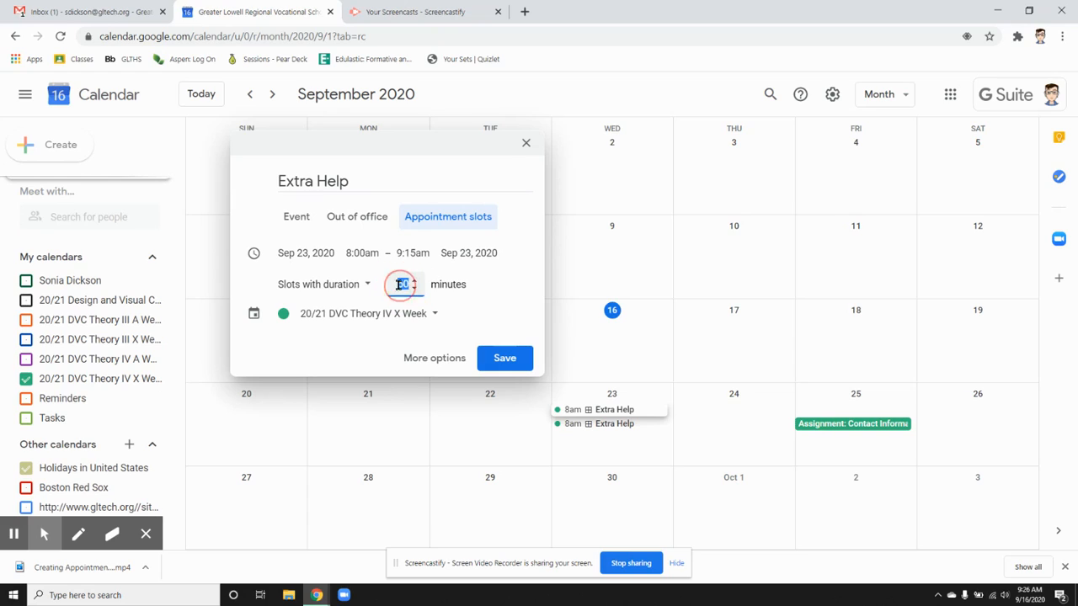
{"action": "type", "text": "15"}
{"action": "left_click", "coordinate": [428, 360]}
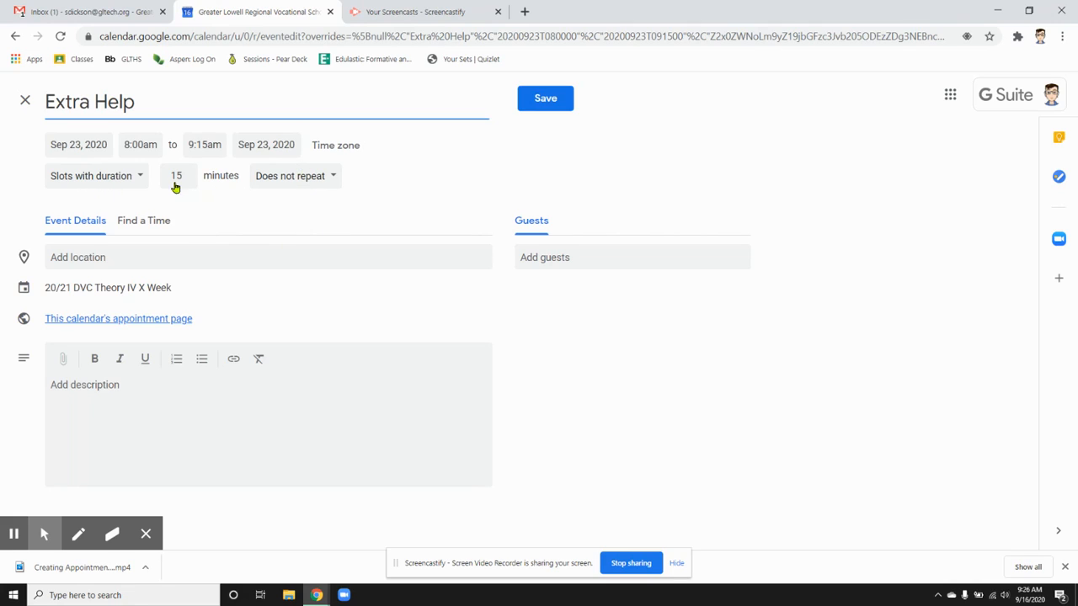
- Open the Does not repeat dropdown on the Extra Help edit page
{"action": "left_click", "coordinate": [299, 179]}
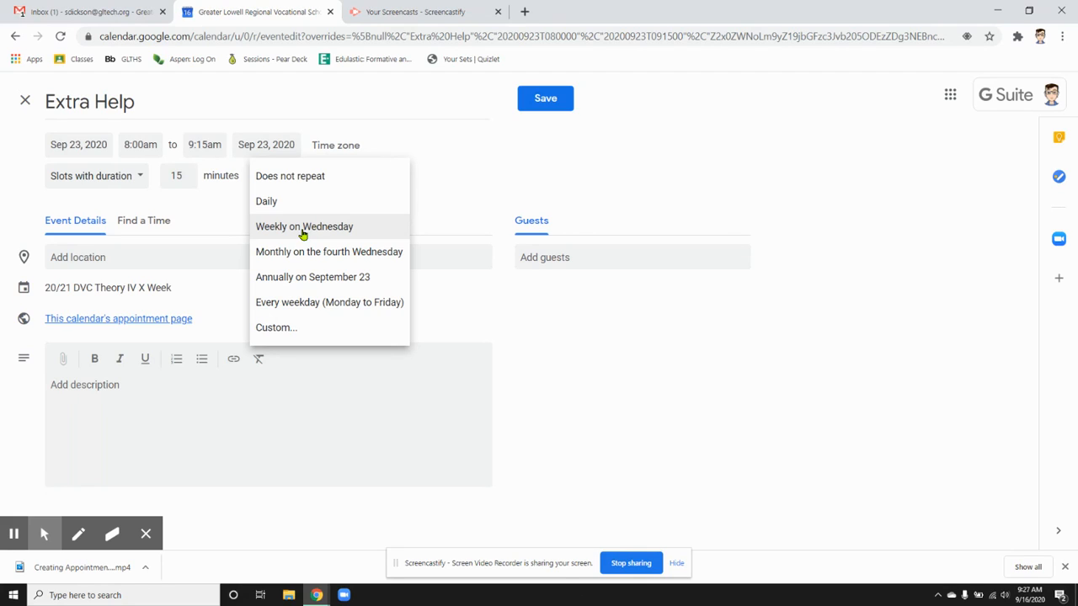
- Set a custom repeat of every 2 weeks on Wednesday, ending Dec 23, 2020
{"action": "left_click", "coordinate": [283, 329]}
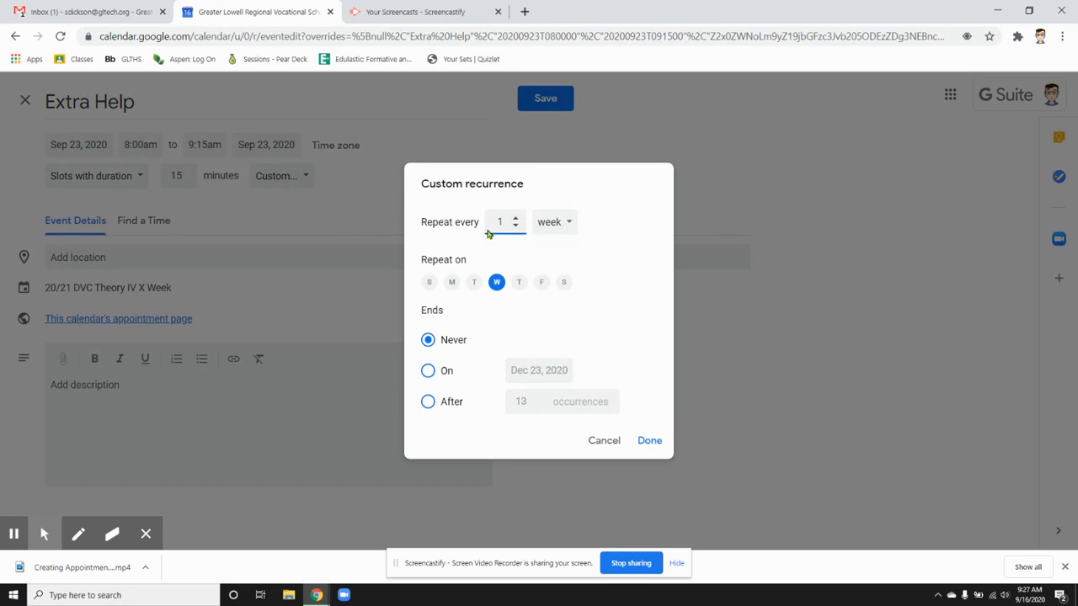
{"action": "left_click", "coordinate": [515, 218]}
{"action": "left_click", "coordinate": [427, 370]}
{"action": "left_click", "coordinate": [649, 440]}
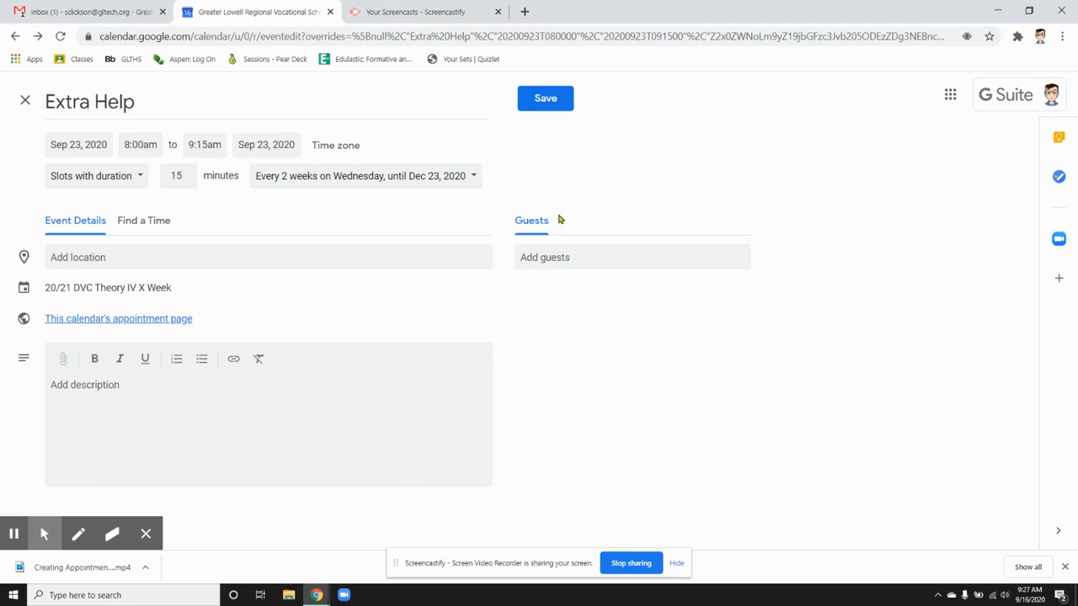
- Save the recurring Extra Help slots and check their biweekly Wednesdays, including October 7 and 21
{"action": "left_click", "coordinate": [543, 99]}
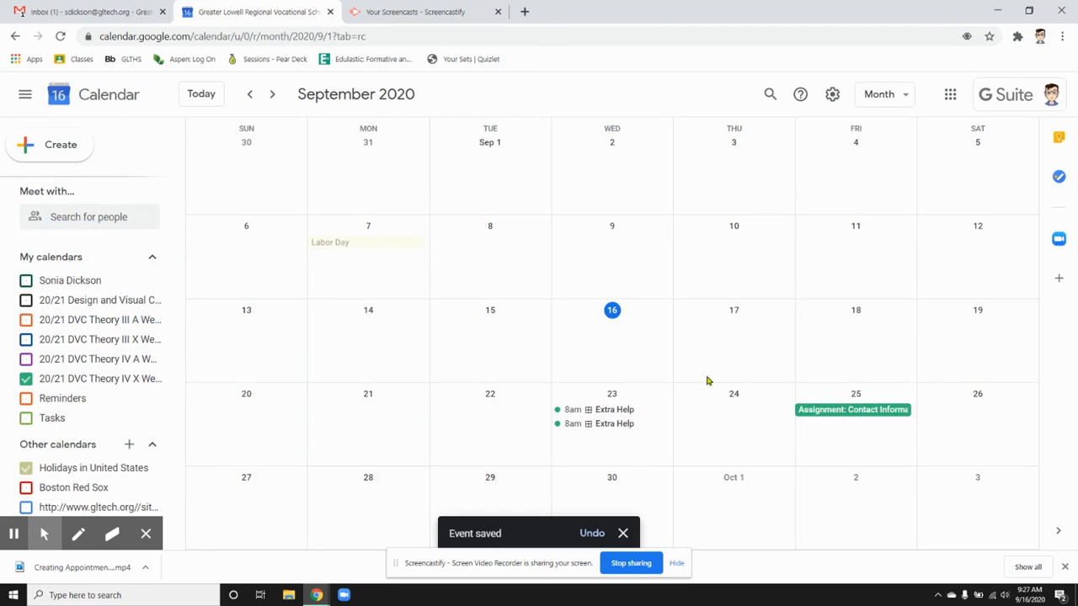
{"action": "left_click", "coordinate": [612, 426]}
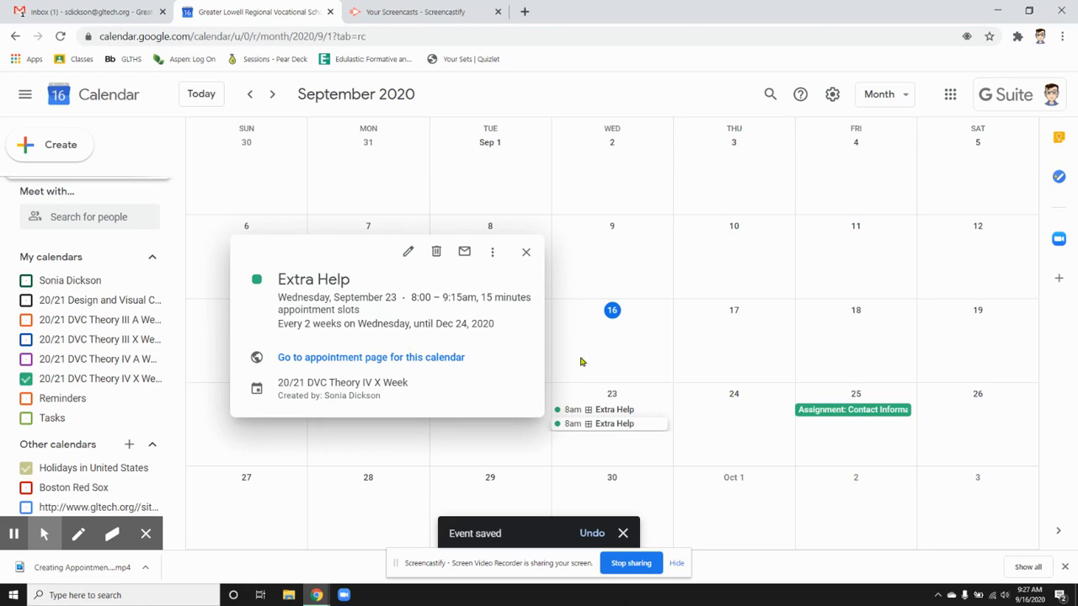
{"action": "scroll", "coordinate": [617, 404], "scroll_direction": "down", "scroll_amount": 1}
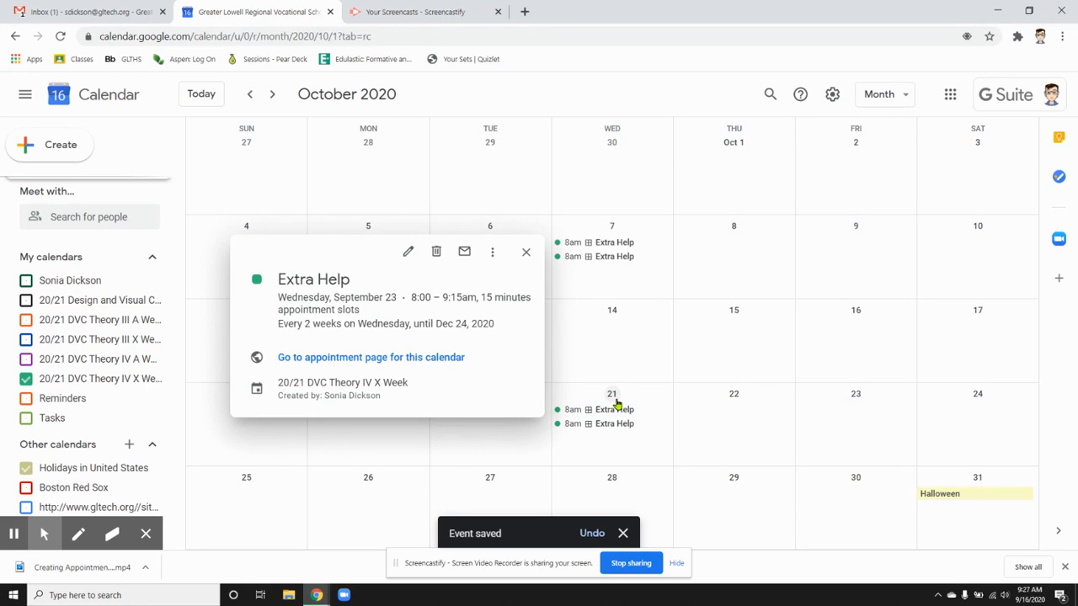
{"action": "scroll", "coordinate": [617, 405], "scroll_direction": "down", "scroll_amount": 3}
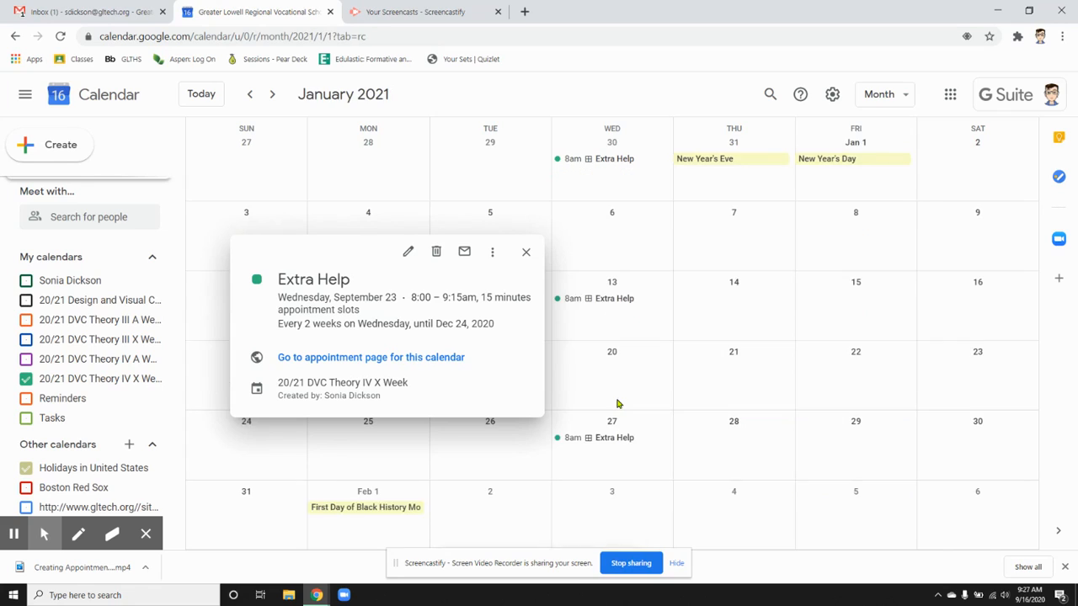
{"action": "scroll", "coordinate": [617, 404], "scroll_direction": "up", "scroll_amount": 3}
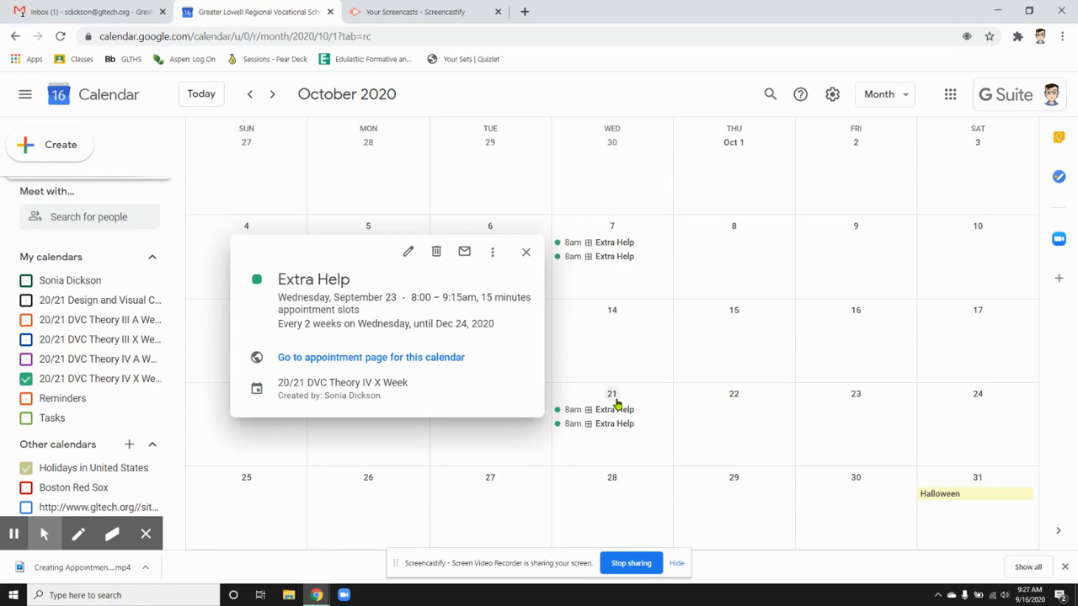
{"action": "left_click", "coordinate": [526, 251]}
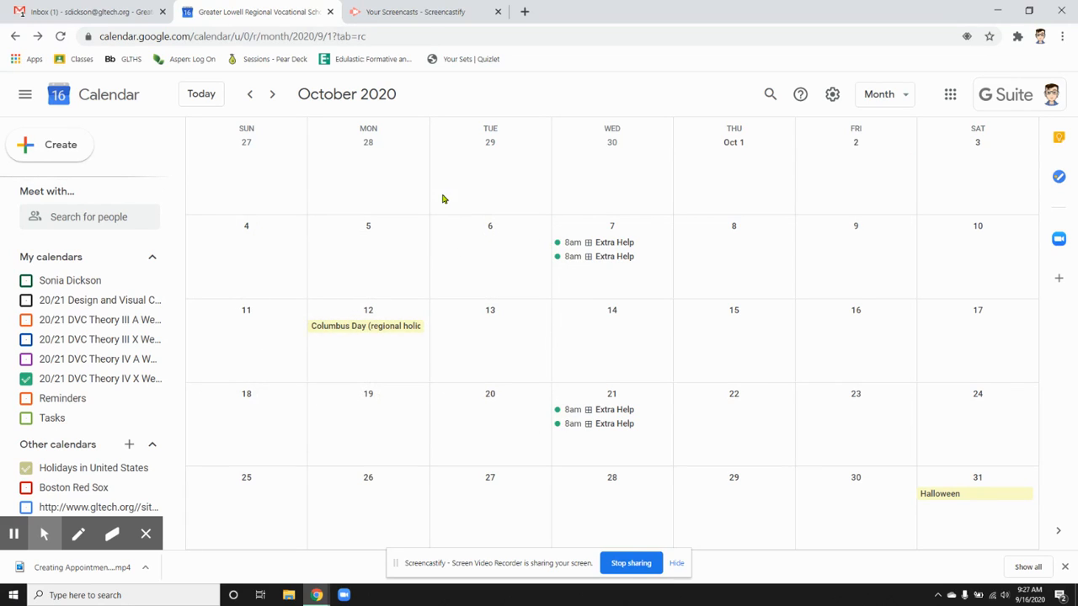
- Sign out of the teacher profile, pick the student test account, and enter its password
{"action": "left_click", "coordinate": [1039, 37]}
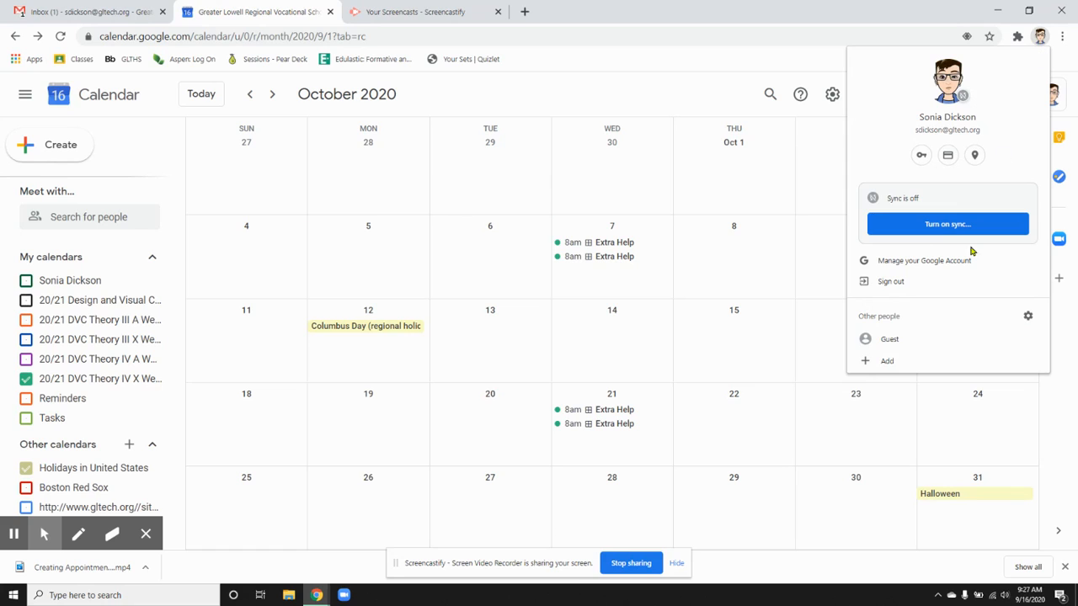
{"action": "left_click", "coordinate": [898, 281]}
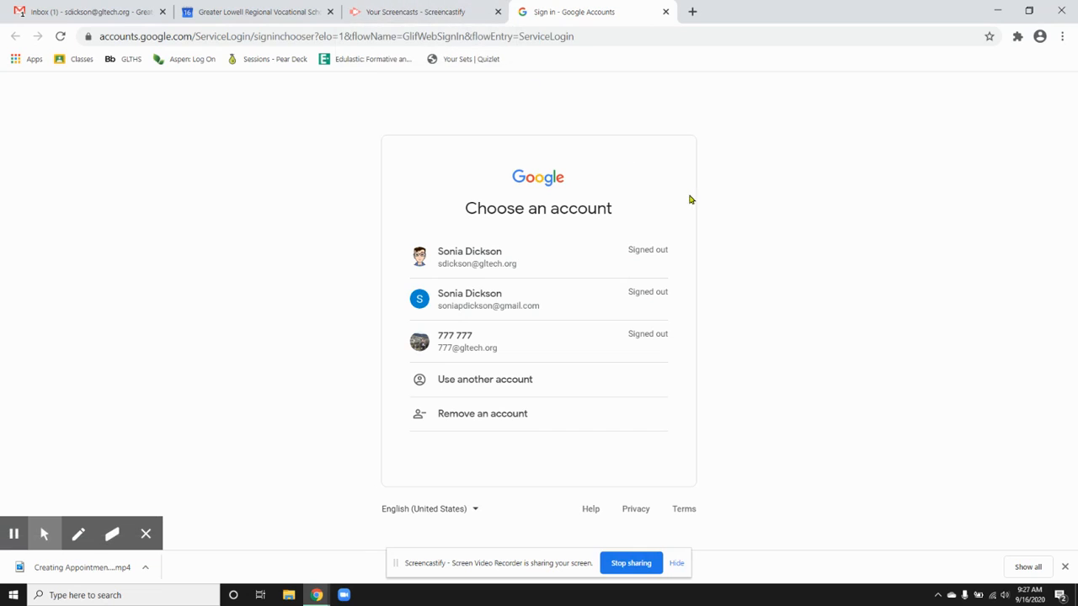
{"action": "left_click", "coordinate": [462, 338]}
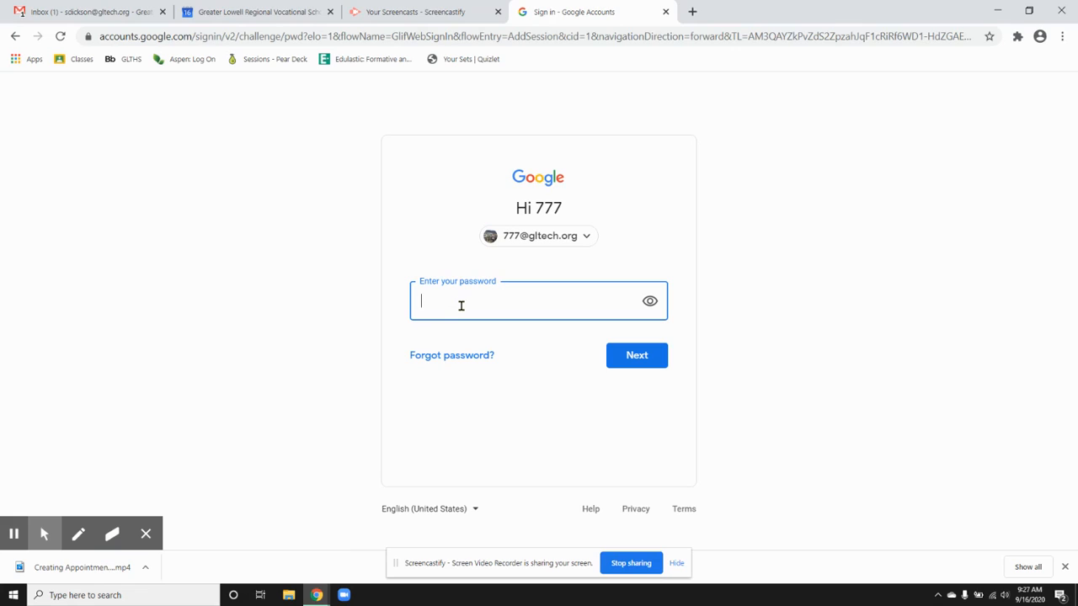
{"action": "type", "text": "••"}
- Finish signing in and search the account help for 'google classroom'
{"action": "key", "text": "Return"}
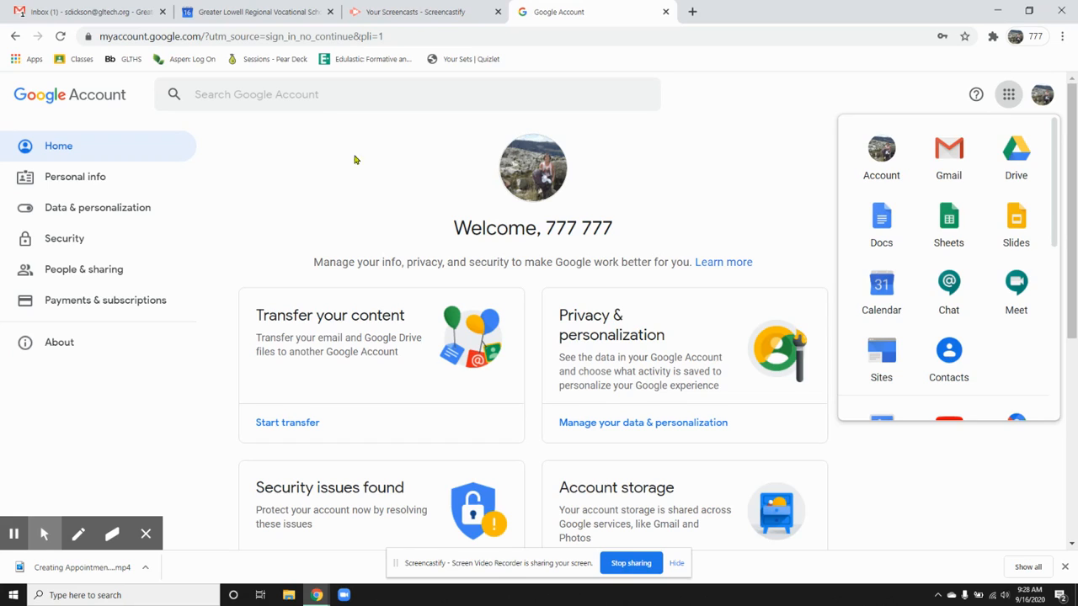
{"action": "left_click", "coordinate": [297, 93]}
{"action": "type", "text": "go"}
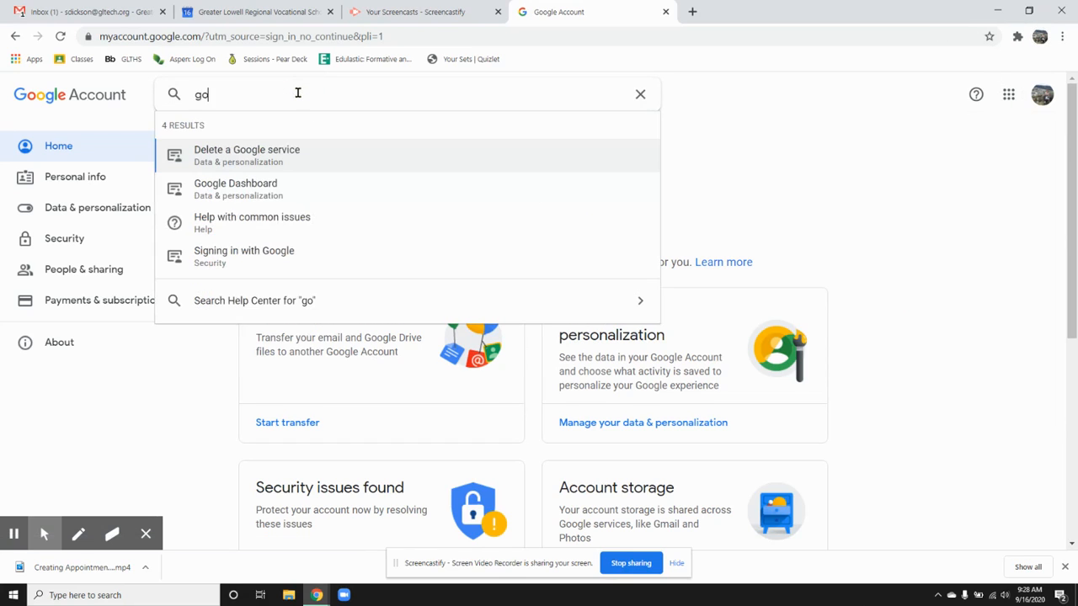
{"action": "type", "text": "ogle classroom"}
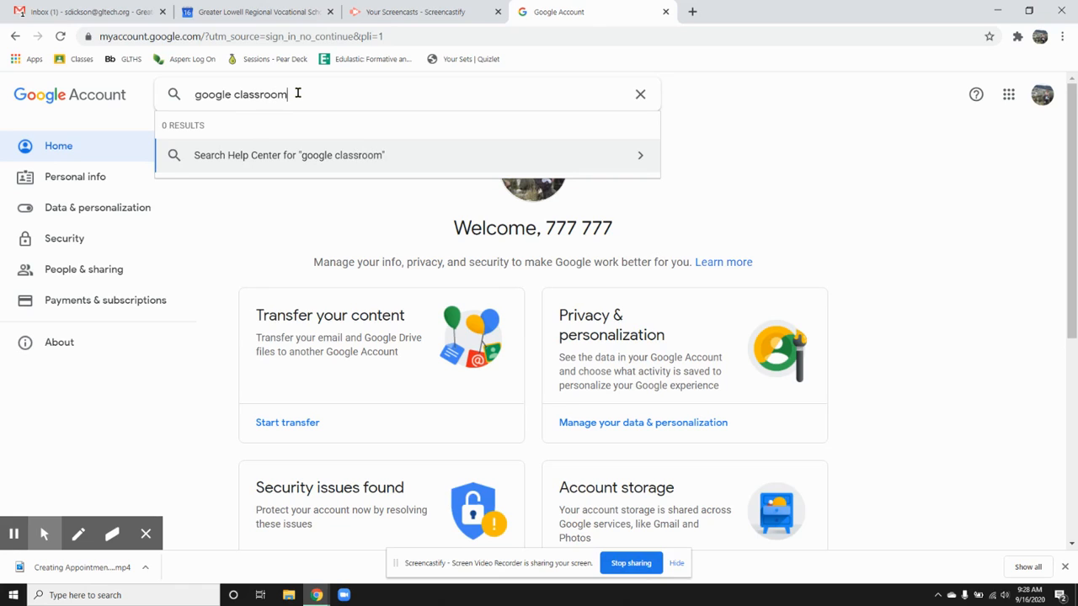
{"action": "key", "text": "Return"}
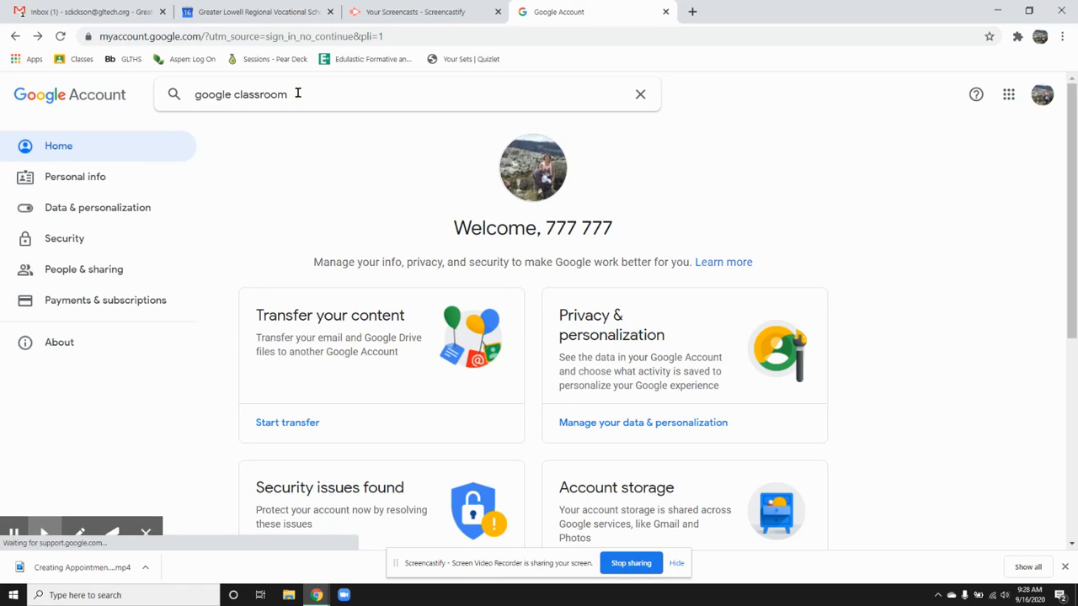
- Run a web search for 'google classroom' from the address bar
{"action": "left_click", "coordinate": [208, 37]}
{"action": "type", "text": "google"}
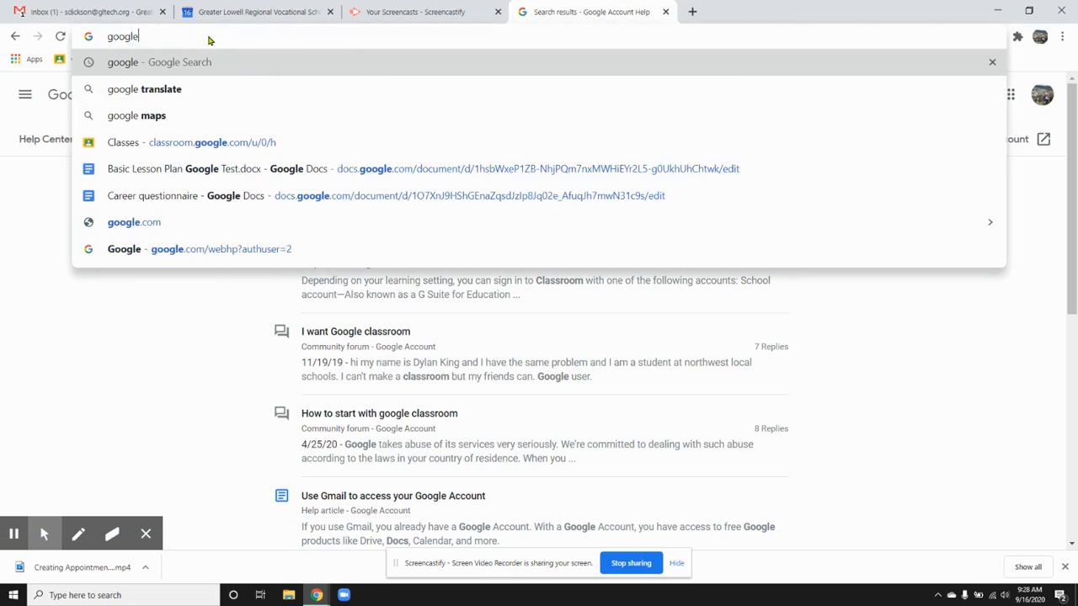
{"action": "type", "text": " classroom"}
{"action": "key", "text": "Return"}
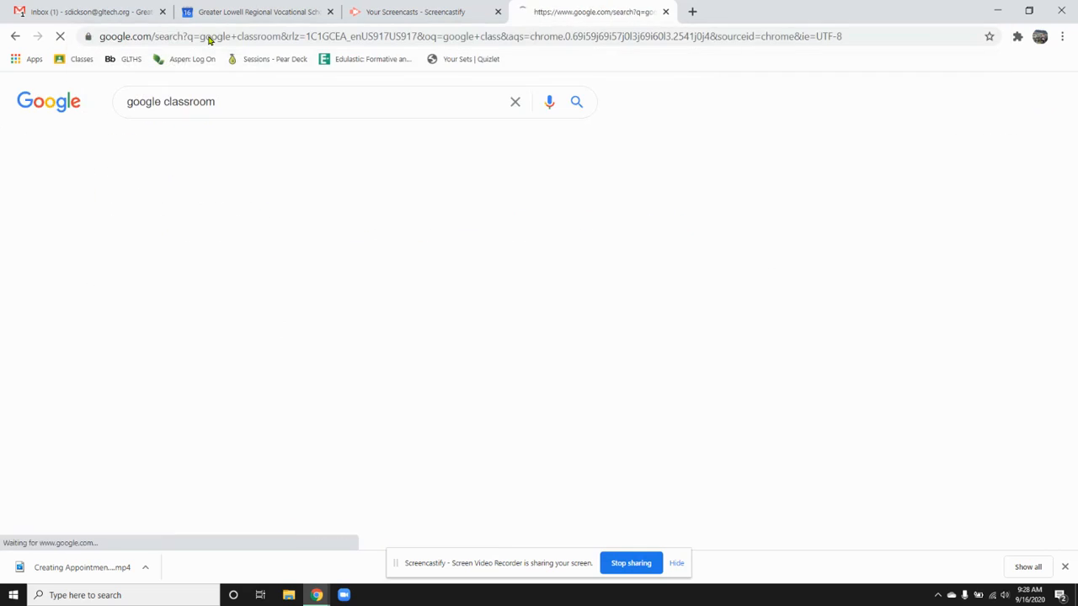
- Go to the 20/21 DVC Theory IV class's Classwork in Google Classroom and open its Google Calendar
{"action": "left_click", "coordinate": [199, 308]}
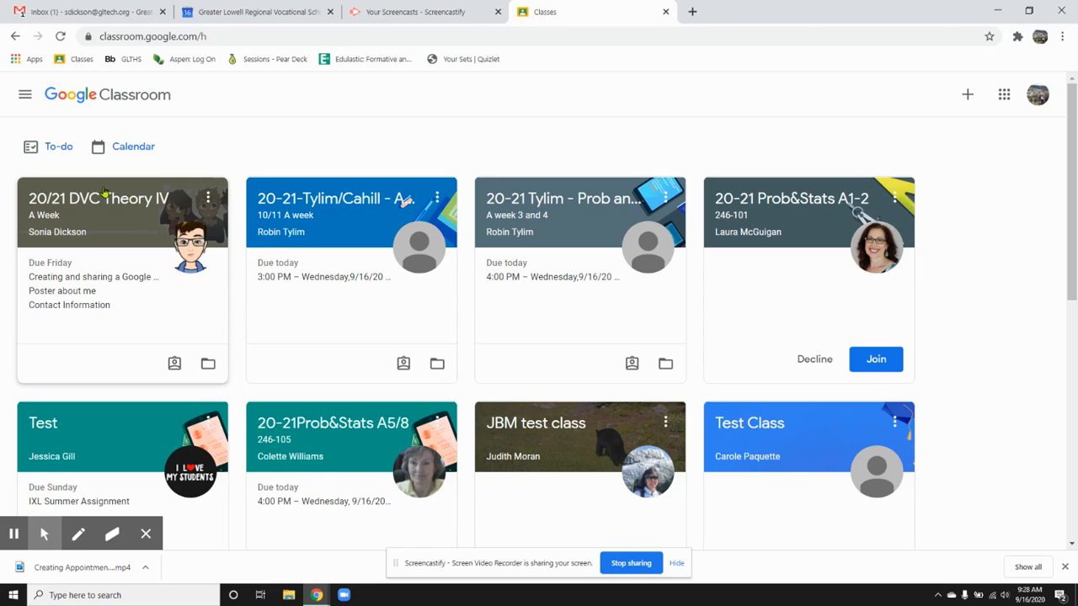
{"action": "left_click", "coordinate": [104, 199]}
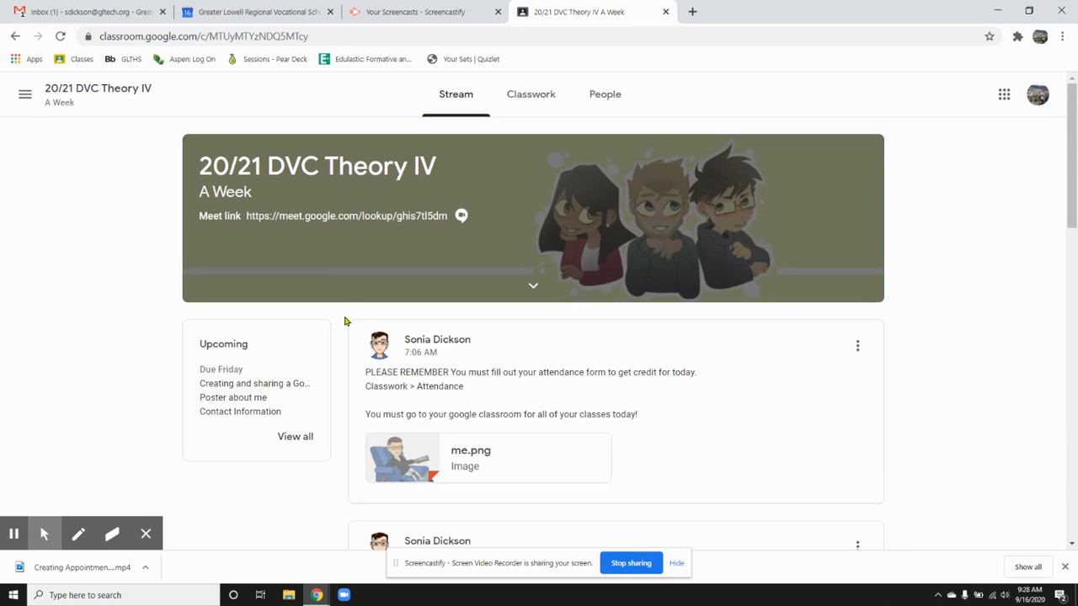
{"action": "left_click", "coordinate": [519, 99]}
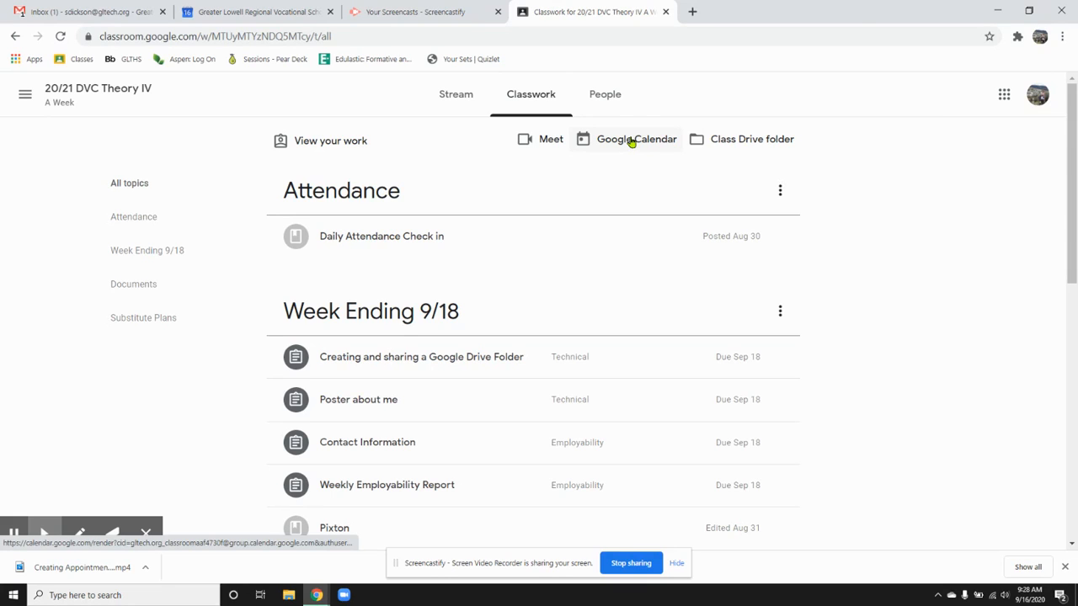
{"action": "left_click", "coordinate": [631, 142]}
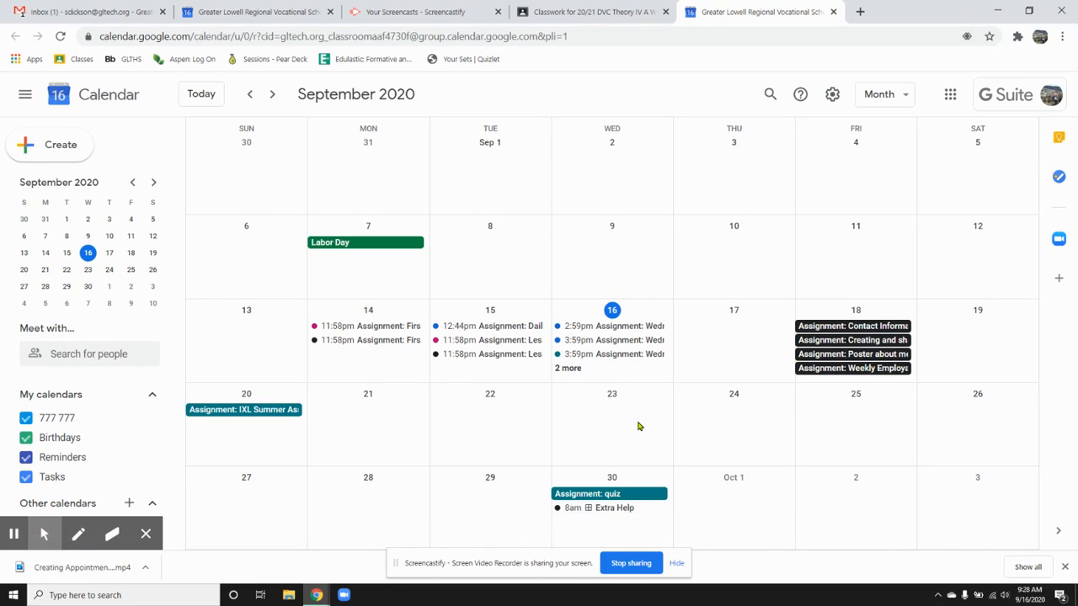
- Open the Sep 30 Extra Help slots and go to this calendar's appointment page
{"action": "left_click", "coordinate": [600, 513]}
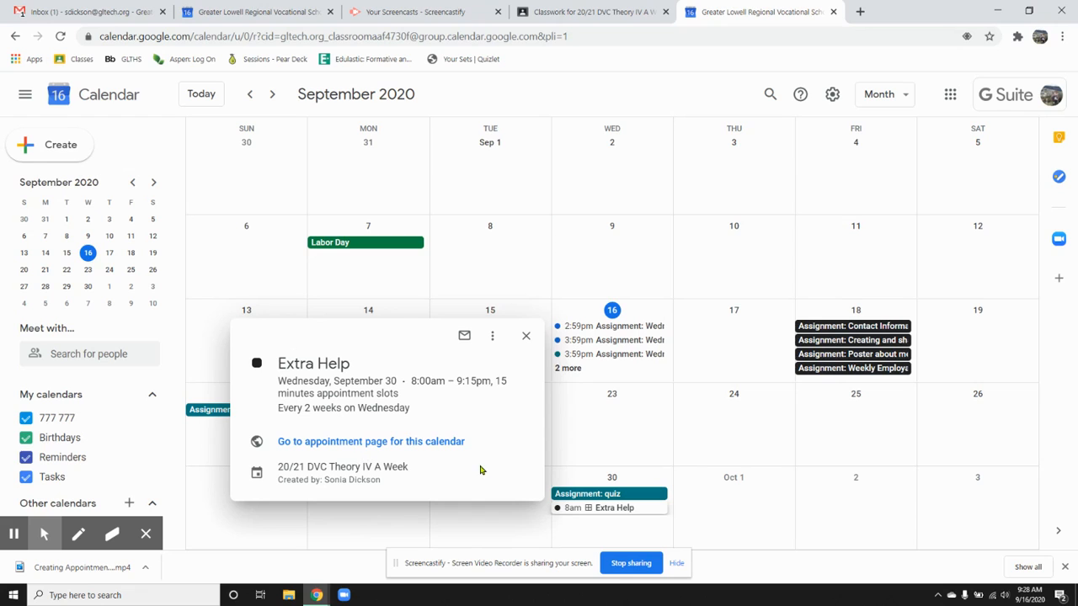
{"action": "left_click", "coordinate": [423, 445]}
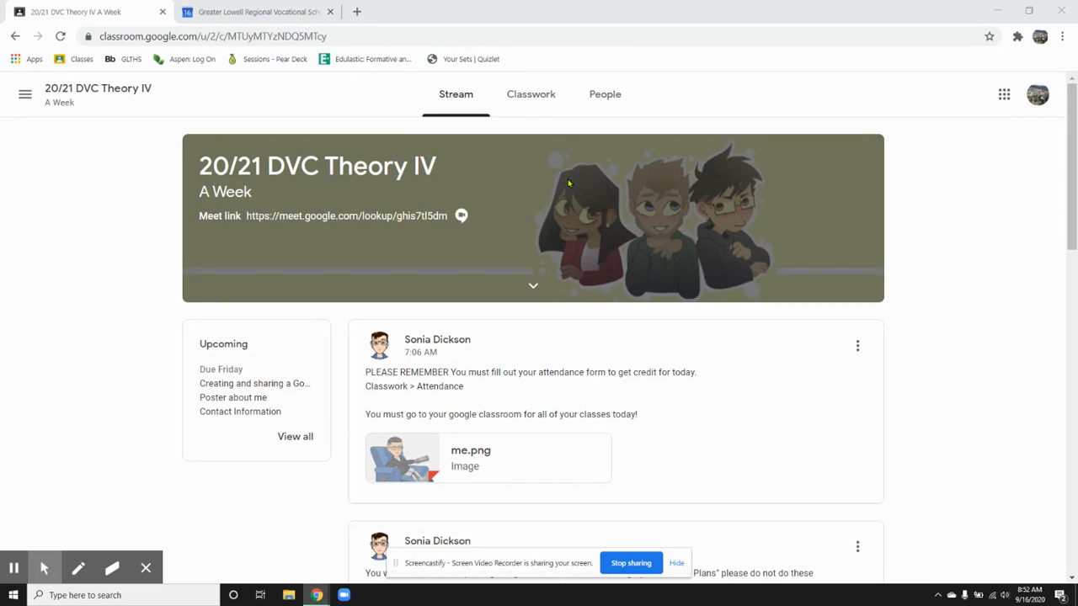
- From Classwork, open the 20/21 DVC Theory IV calendar showing Extra Help on Sep 23 and 30
{"action": "left_click", "coordinate": [531, 104]}
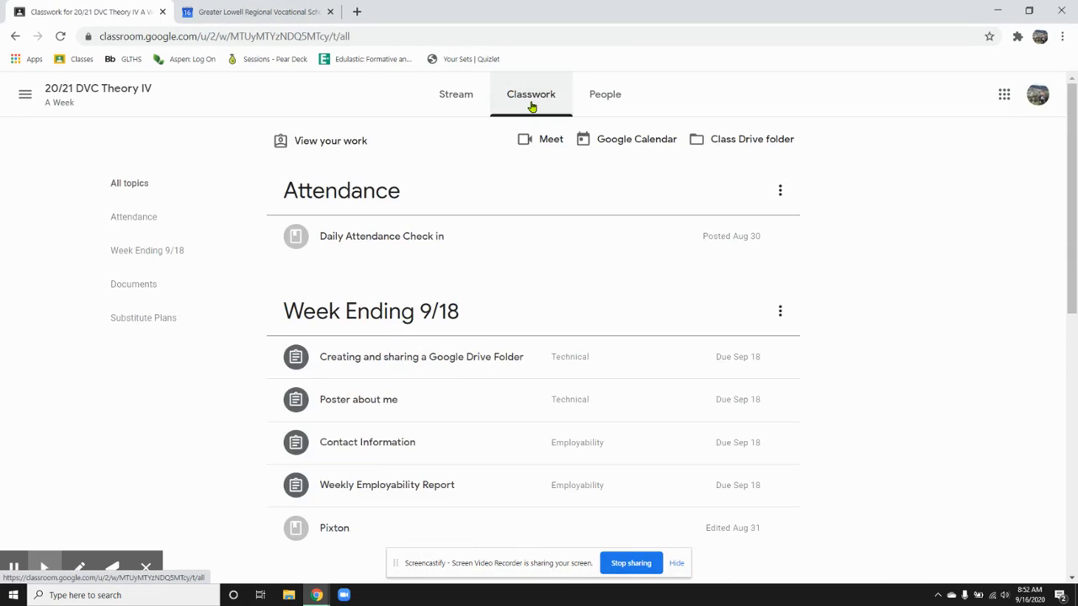
{"action": "left_click", "coordinate": [621, 141]}
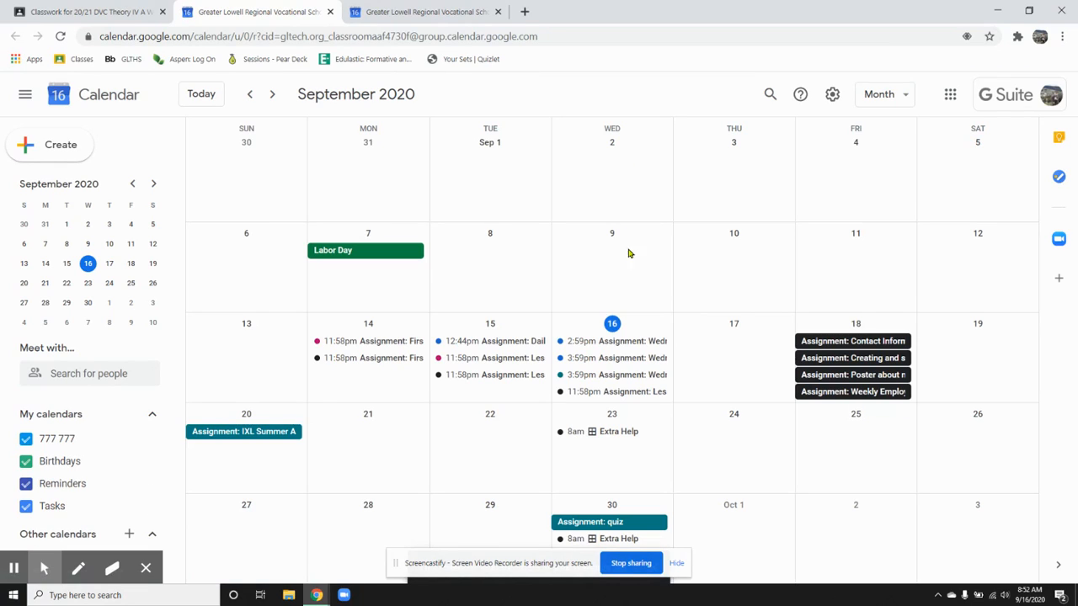
- From the Sep 23 Extra Help event, open its appointment sign-up page in a new tab
{"action": "left_click", "coordinate": [617, 432]}
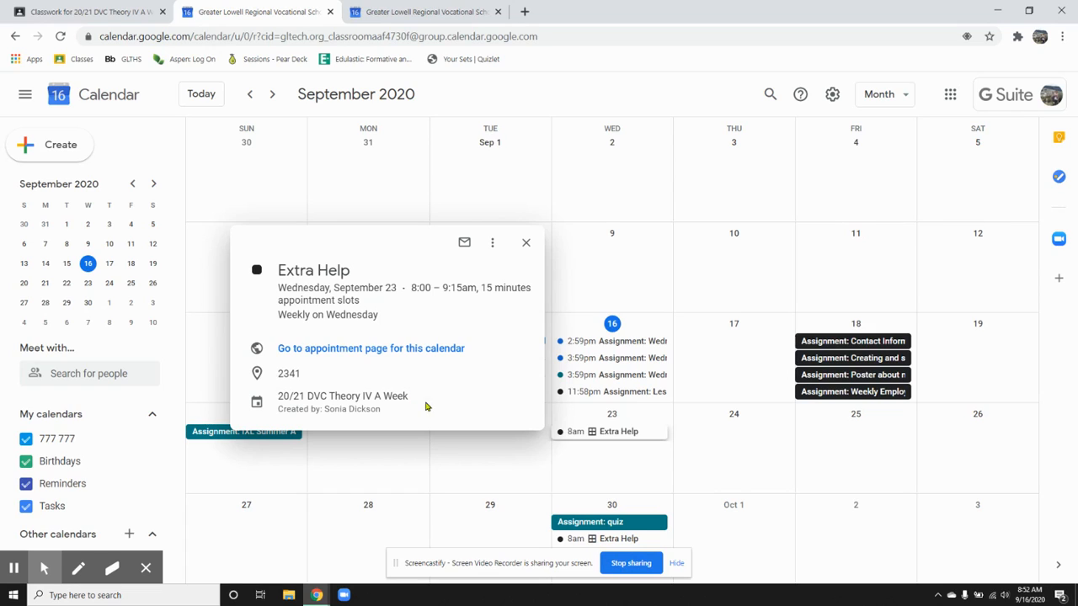
{"action": "left_click", "coordinate": [400, 352]}
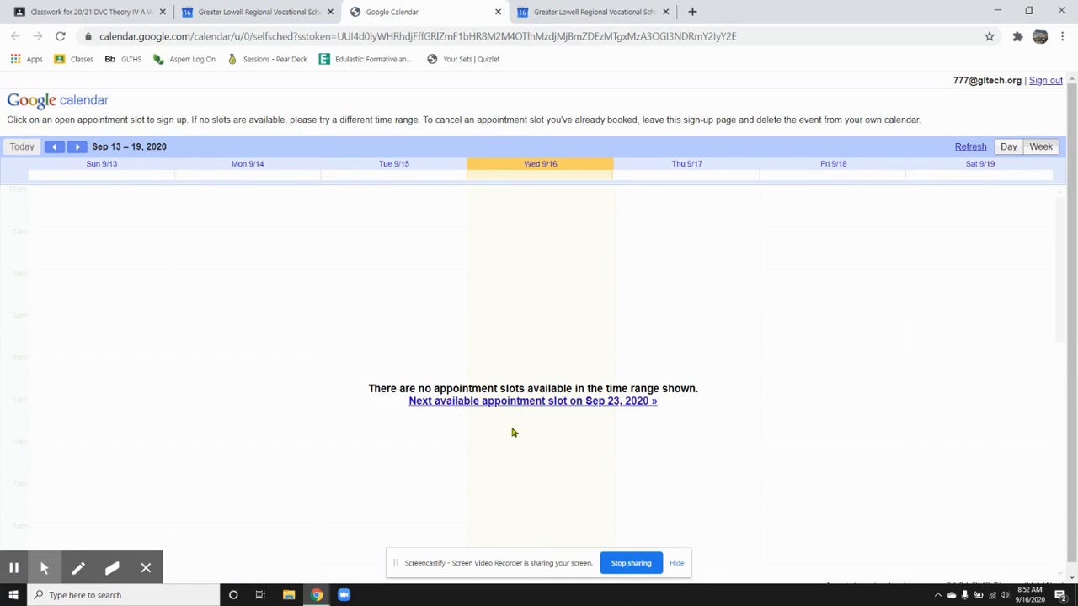
- Book and save the 8:00–8:15am Extra Help slot on Wed 9/23 in the Sep 20–26 week
{"action": "left_click", "coordinate": [75, 147]}
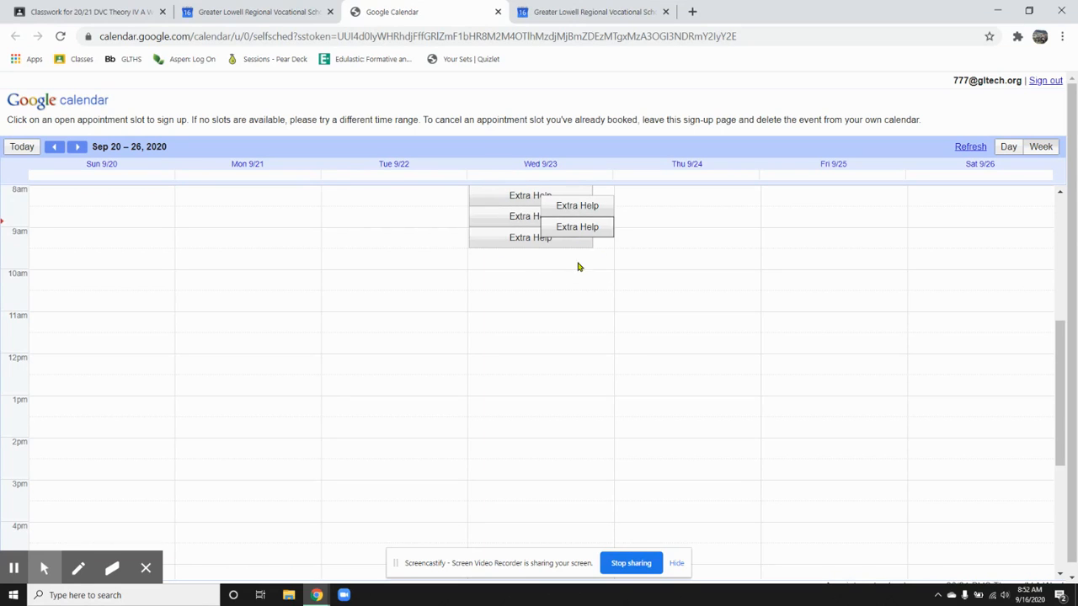
{"action": "left_click", "coordinate": [517, 202]}
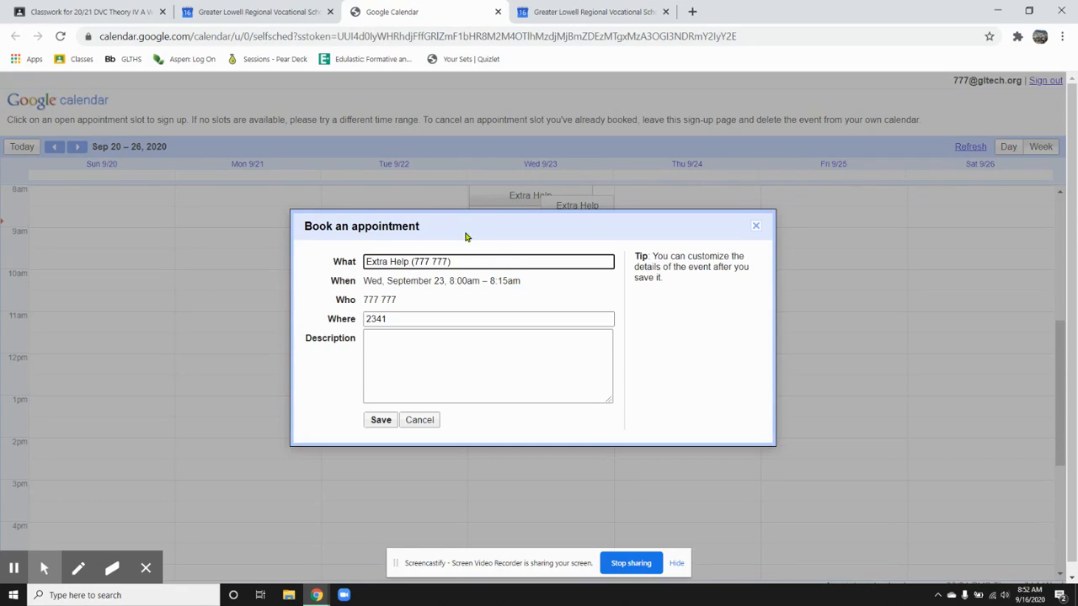
{"action": "left_click", "coordinate": [380, 419]}
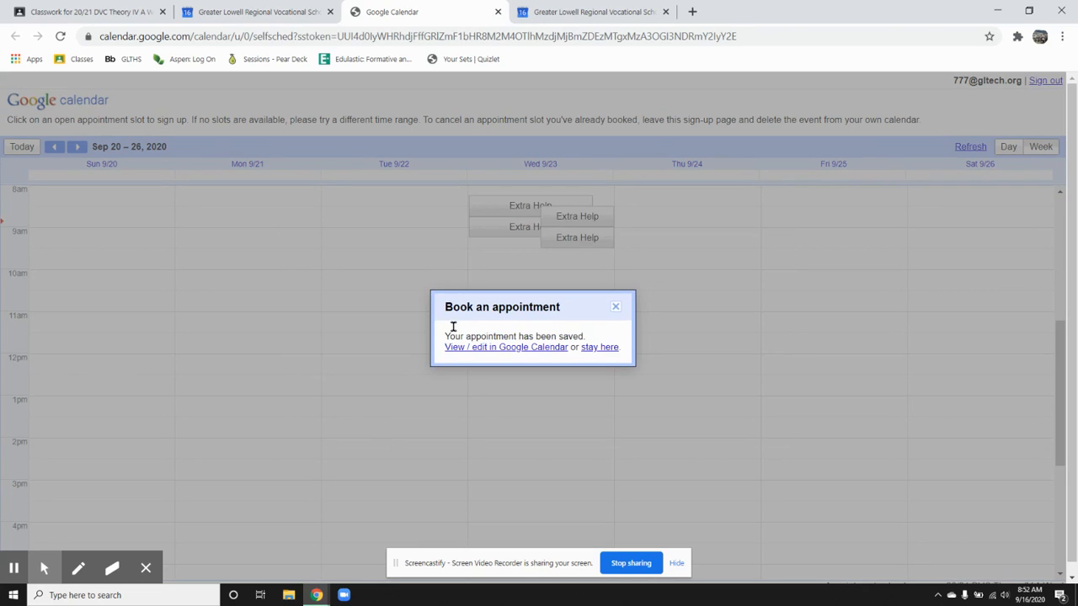
{"action": "left_click", "coordinate": [618, 309]}
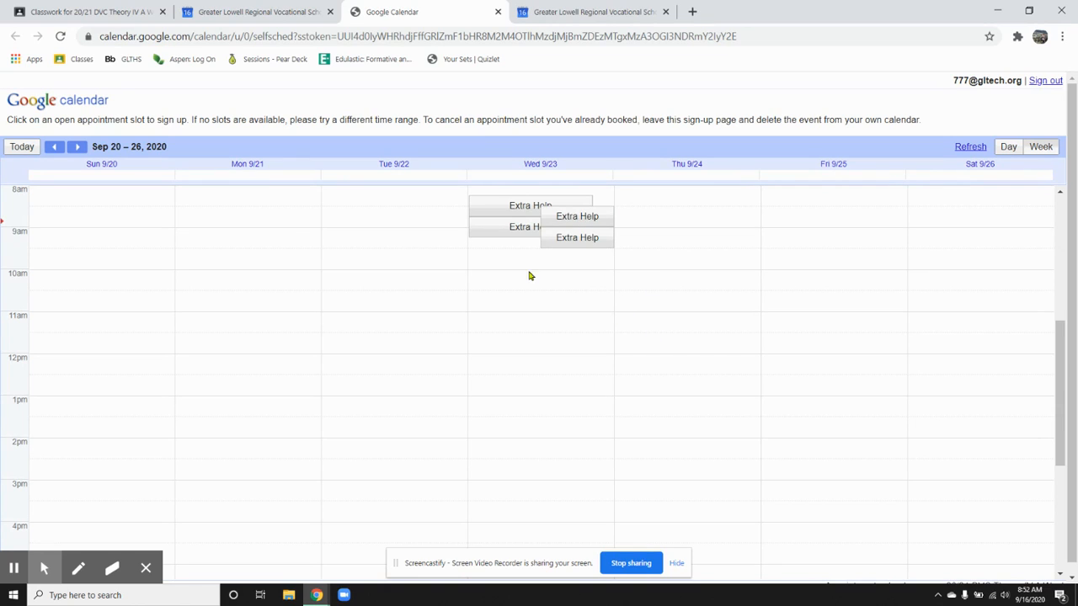
- On the class calendar, view the booked 8:00–8:15am Sep 23 Extra Help with both guests confirmed
{"action": "left_click", "coordinate": [260, 6]}
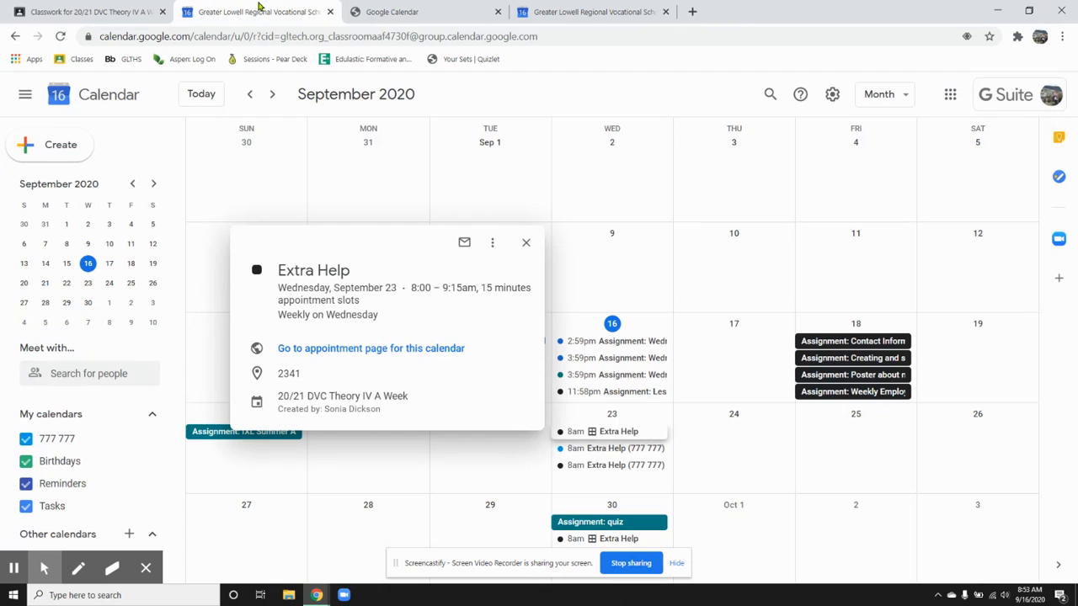
{"action": "left_click", "coordinate": [727, 472]}
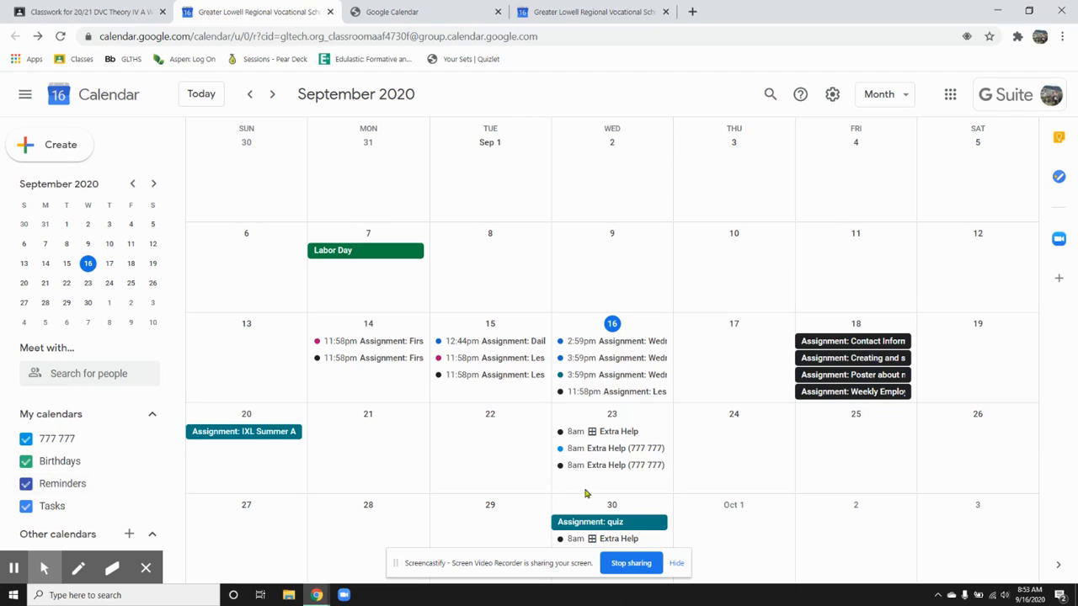
{"action": "left_click", "coordinate": [611, 449]}
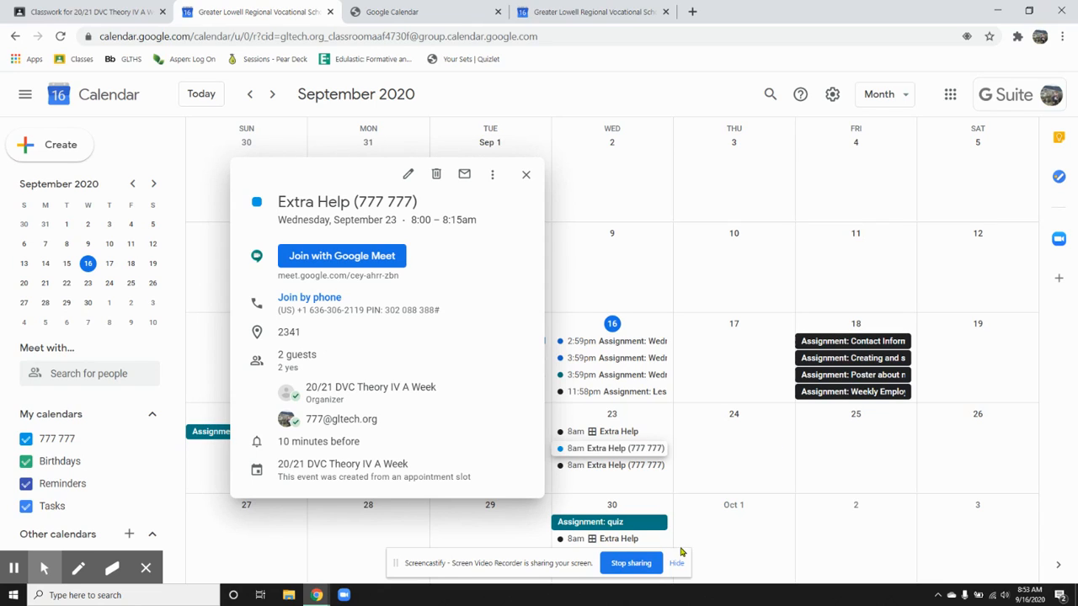
- Close the booked appointment and Sep 30 Extra Help details, ending on September 2020
{"action": "scroll", "coordinate": [728, 465], "scroll_direction": "down", "scroll_amount": 1}
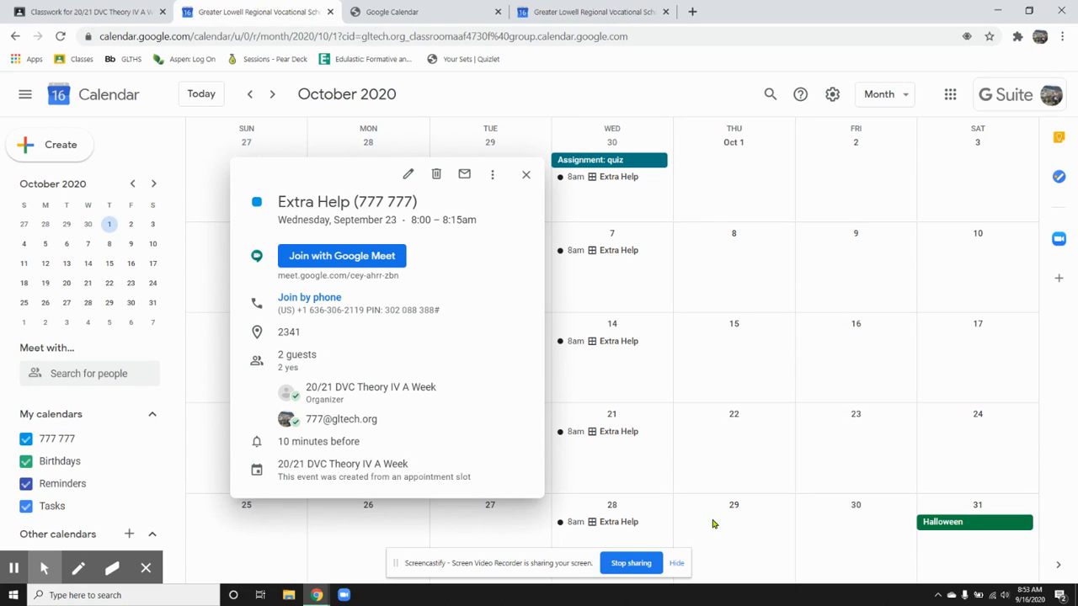
{"action": "scroll", "coordinate": [712, 524], "scroll_direction": "up", "scroll_amount": 1}
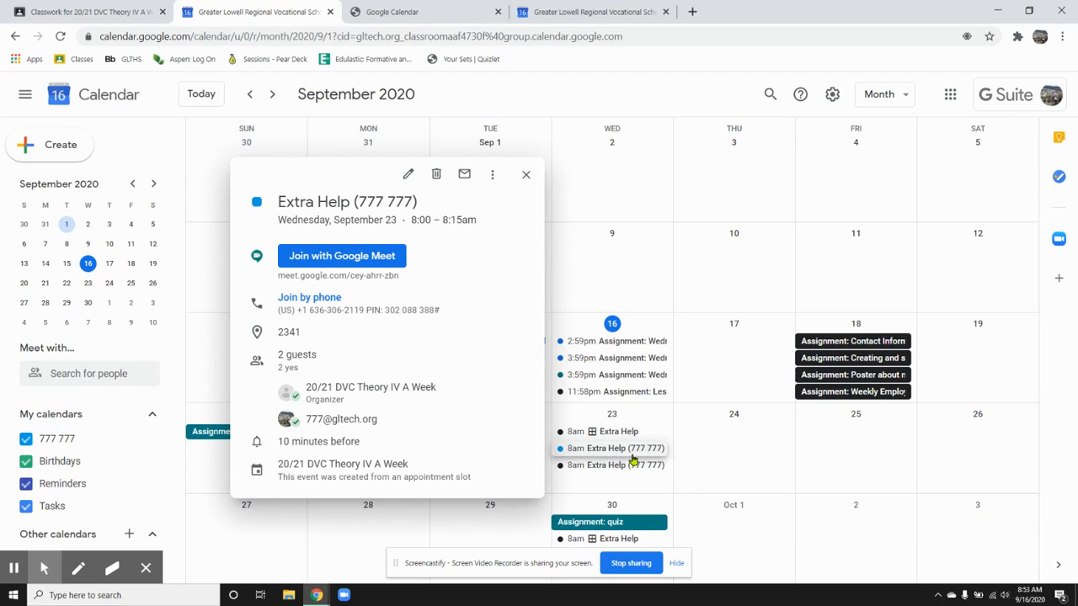
{"action": "scroll", "coordinate": [627, 451], "scroll_direction": "down", "scroll_amount": 1}
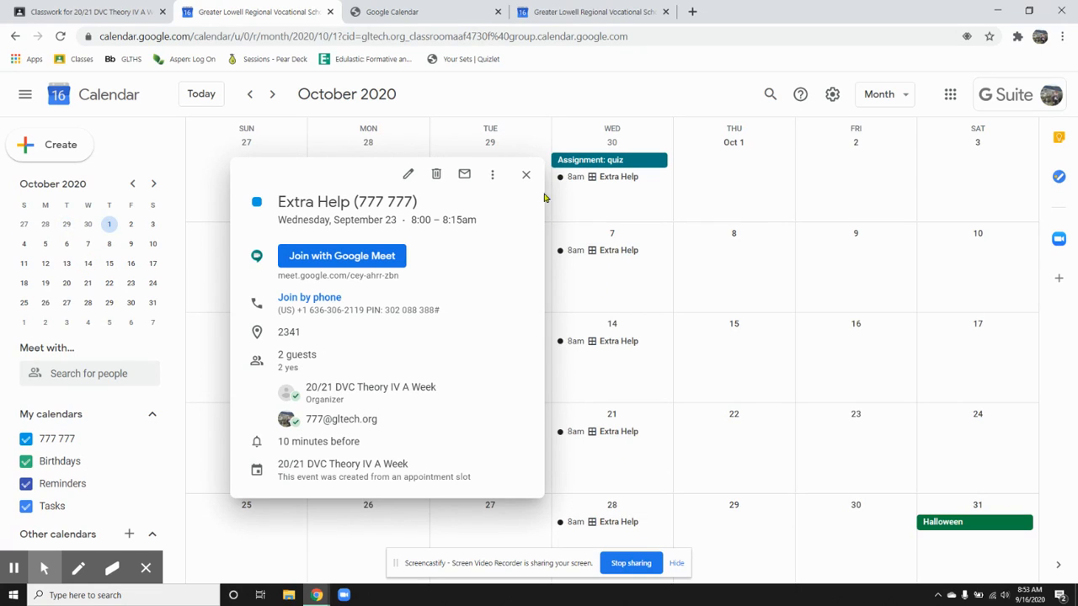
{"action": "left_click", "coordinate": [526, 174]}
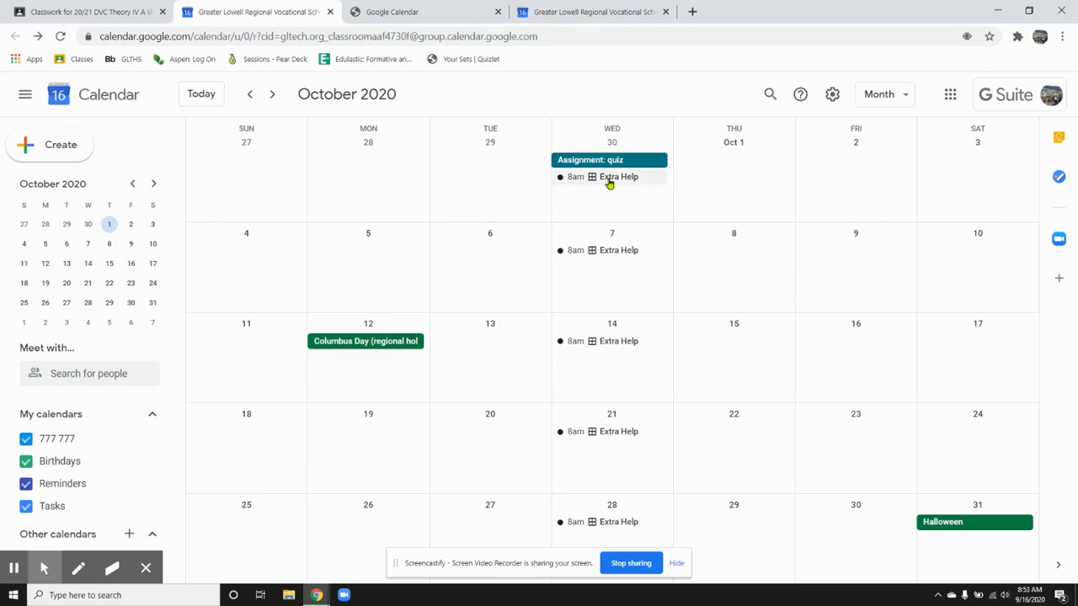
{"action": "left_click", "coordinate": [610, 179]}
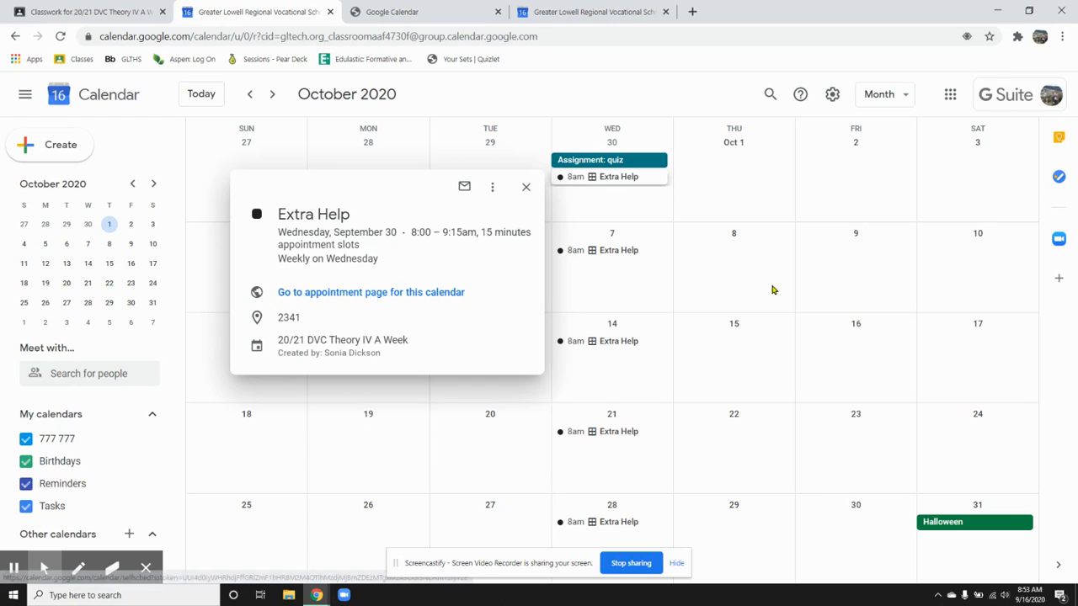
{"action": "left_click", "coordinate": [732, 275]}
{"action": "scroll", "coordinate": [732, 275], "scroll_direction": "up", "scroll_amount": 1}
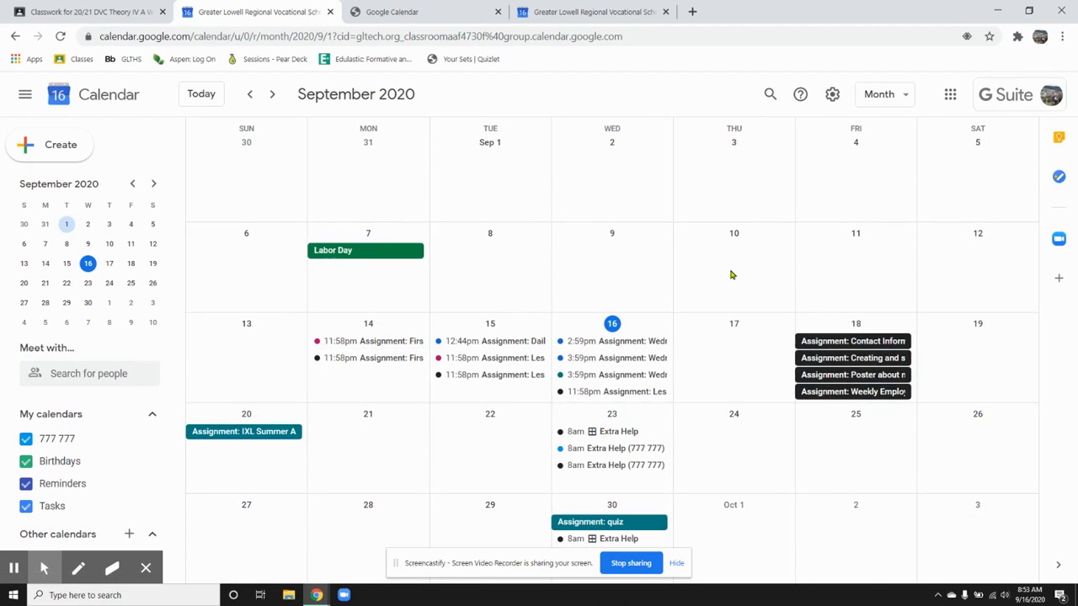